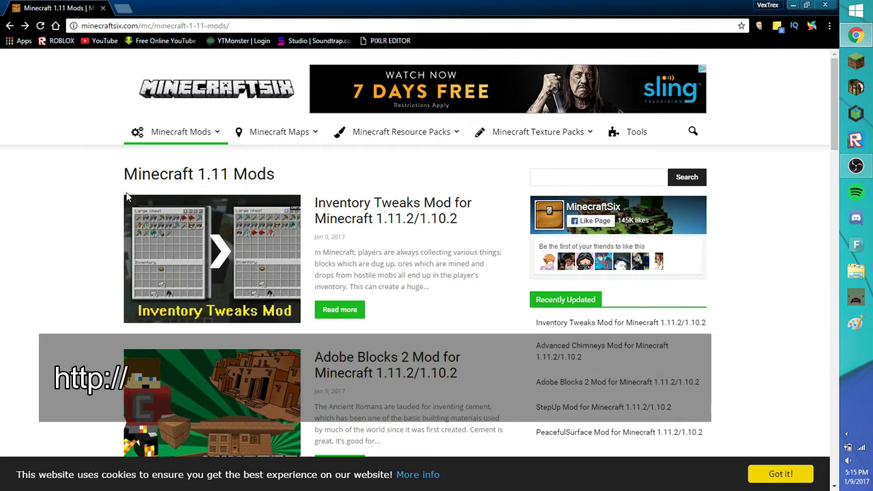
click(256, 26)
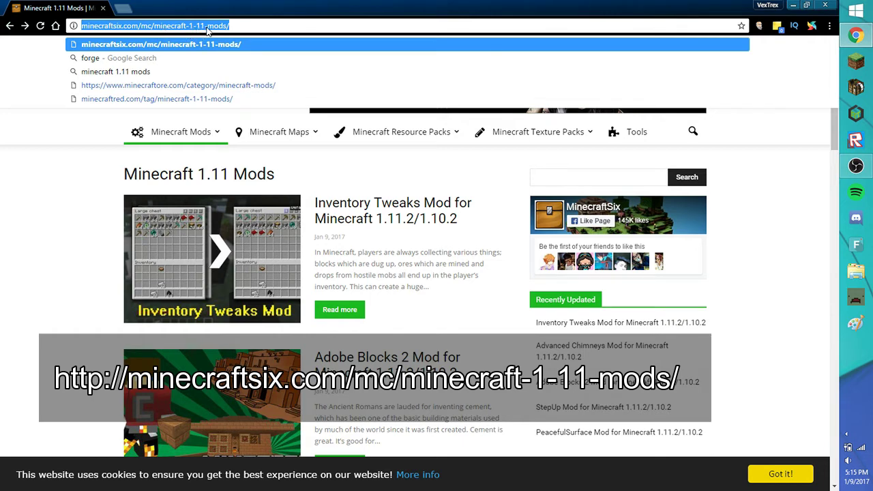
click(57, 236)
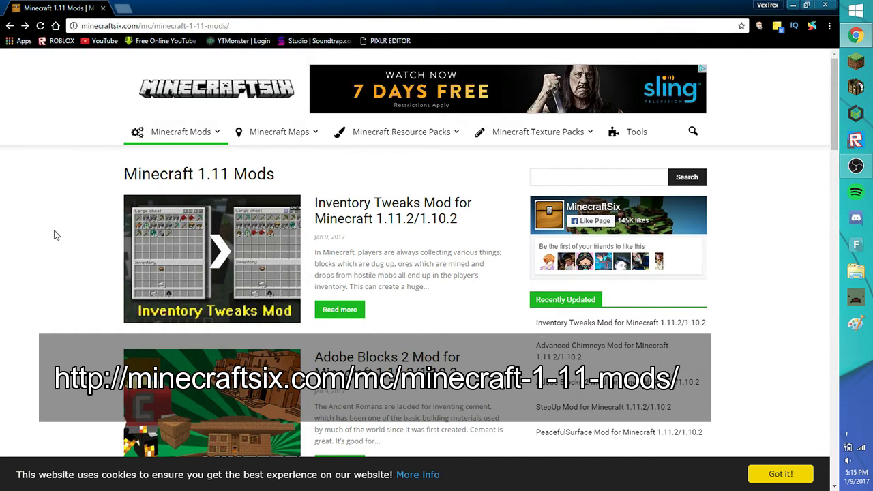
click(244, 27)
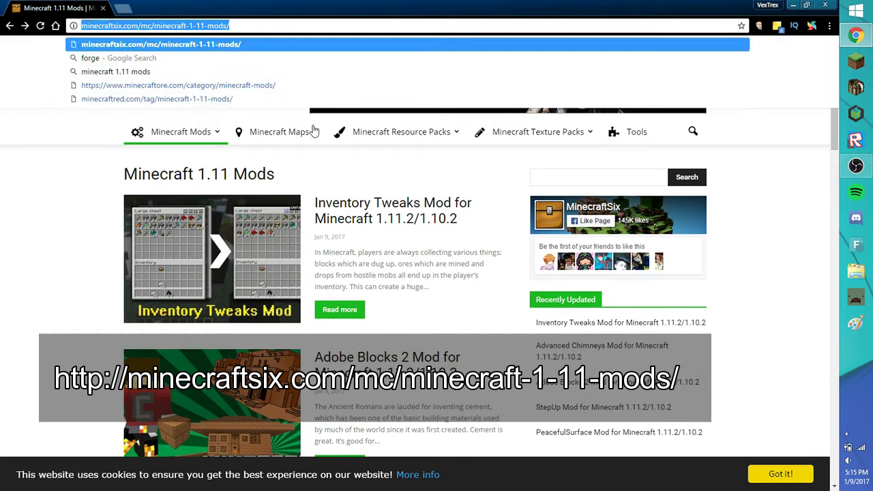
click(85, 179)
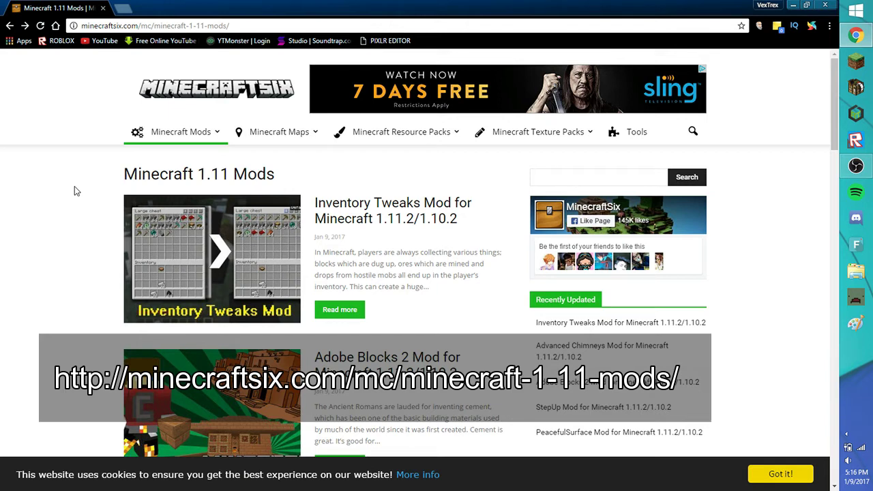
drag(227, 26, 2, 40)
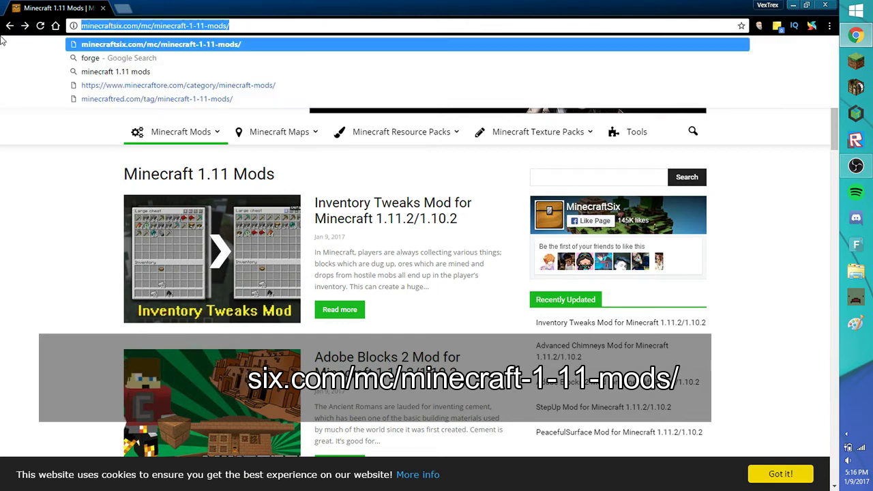
click(107, 162)
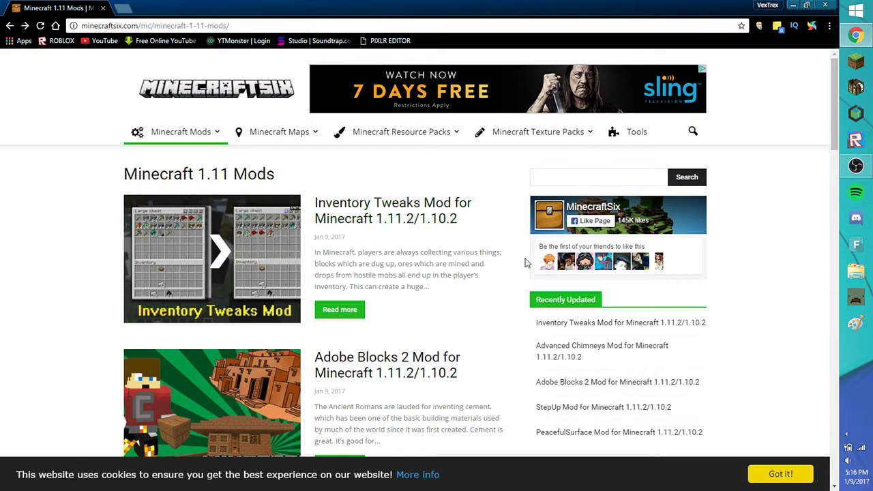
- Find the Cosmetic Armor Reworked Mod for Minecraft 1.11.2/1.10.2 on the second page of the mod list and open its page
scroll(287, 255, down, 5)
scroll(288, 255, down, 15)
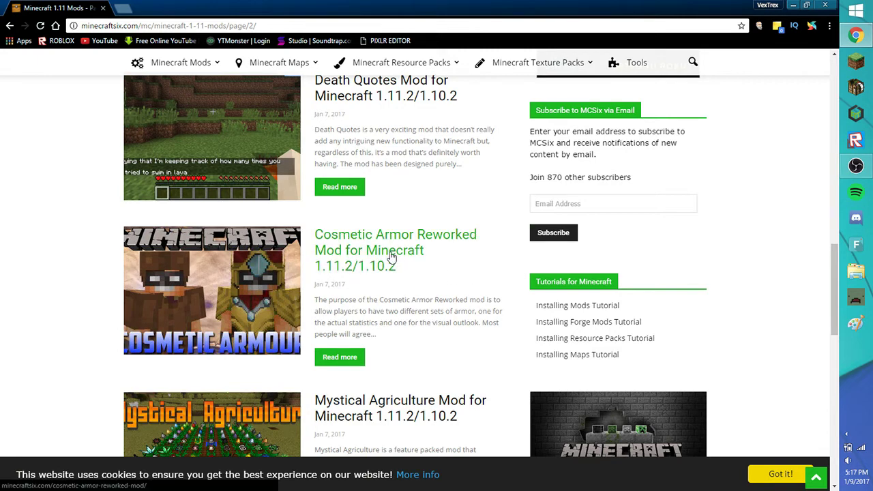
click(350, 264)
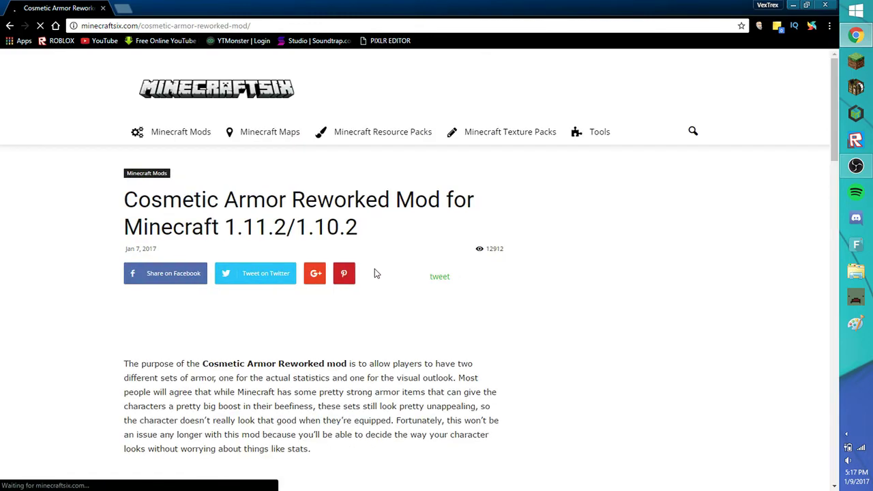
- Review the mod's installation instructions and download links, and open the linked Forge page in a new tab
scroll(375, 314, down, 8)
scroll(375, 313, down, 15)
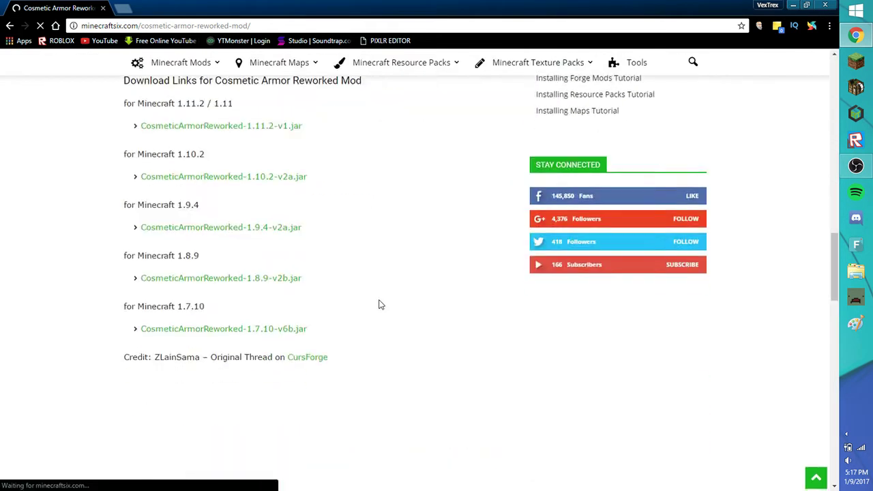
scroll(340, 295, up, 8)
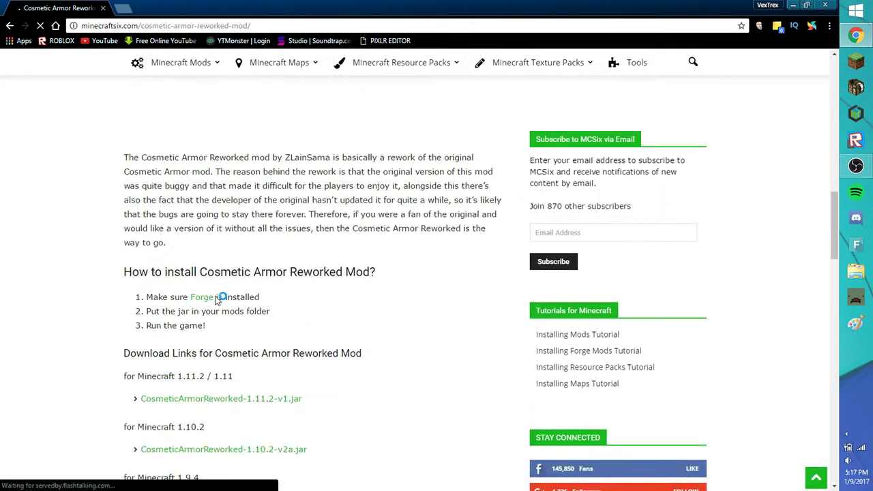
scroll(187, 372, down, 3)
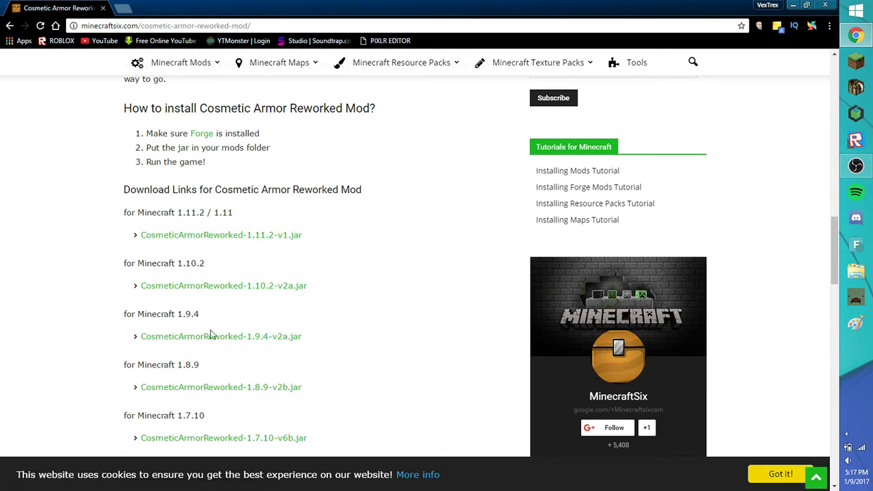
scroll(219, 148, up, 3)
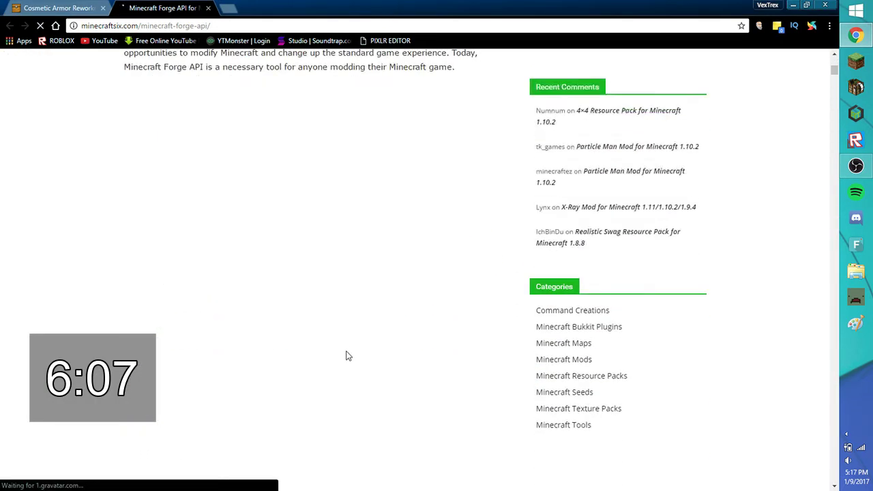
- Find the Minecraft Forge API download links and start downloading forge-1.11.2-13.20.0.2201-installer.jar for Minecraft 1.11.2
scroll(347, 347, down, 15)
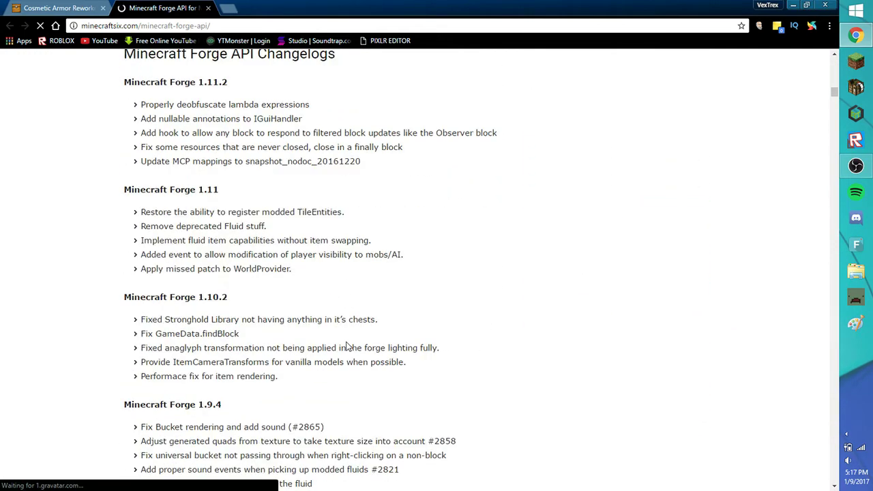
scroll(306, 349, up, 3)
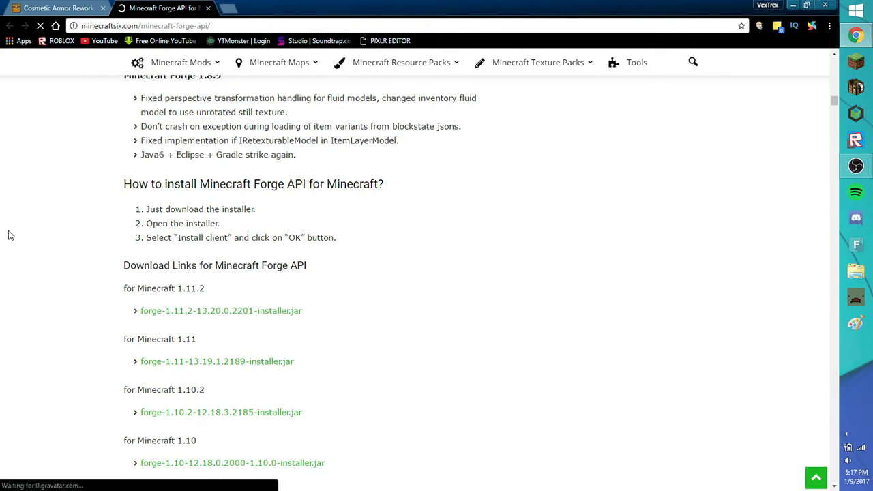
scroll(240, 301, down, 2)
scroll(238, 292, up, 2)
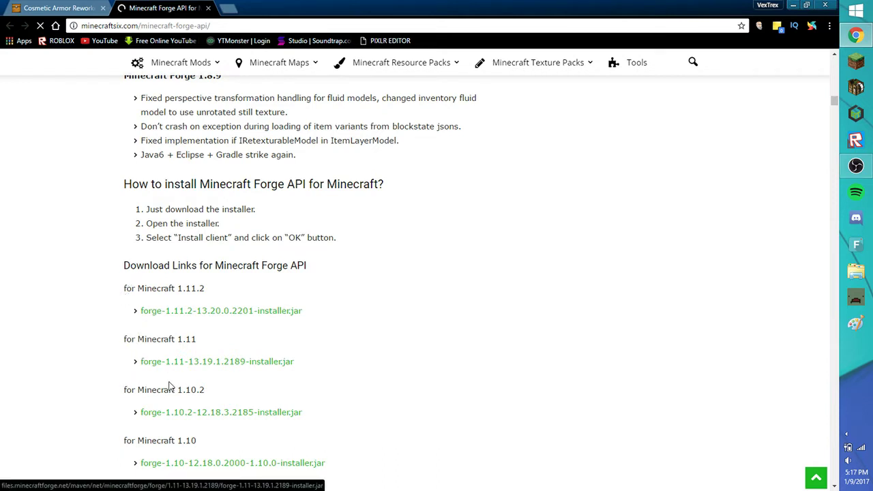
scroll(171, 385, down, 3)
scroll(171, 386, down, 3)
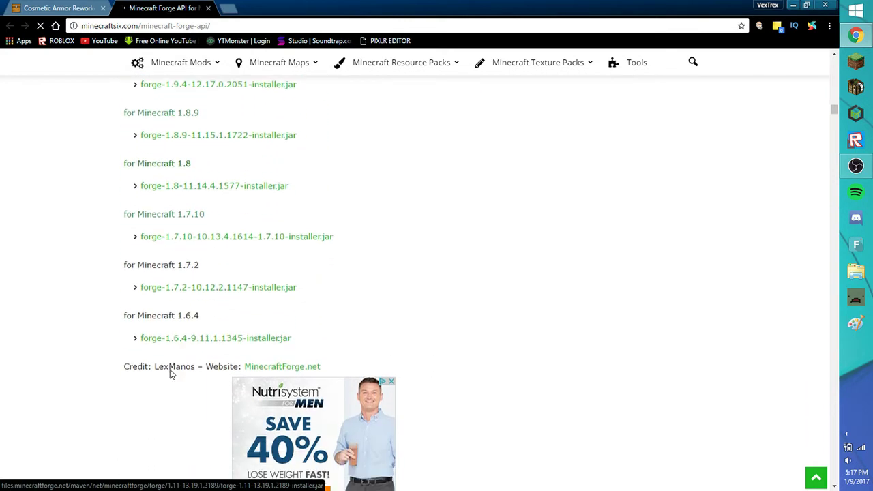
scroll(164, 361, up, 1)
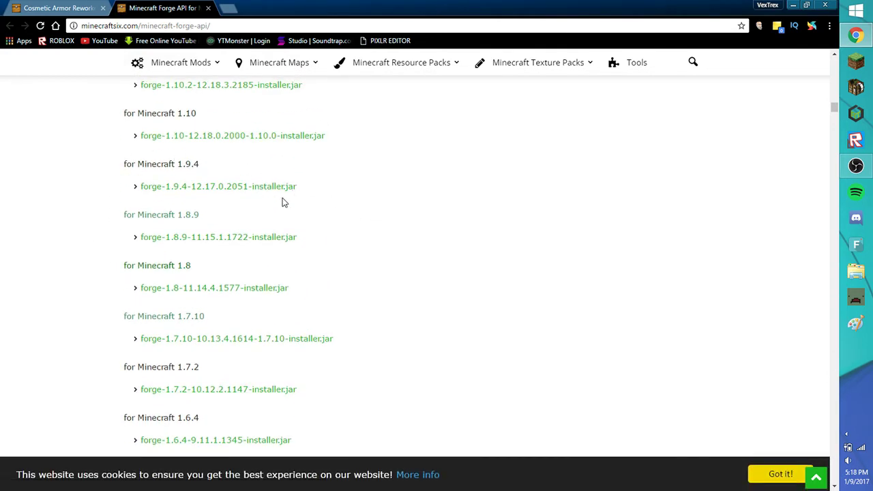
scroll(262, 242, up, 2)
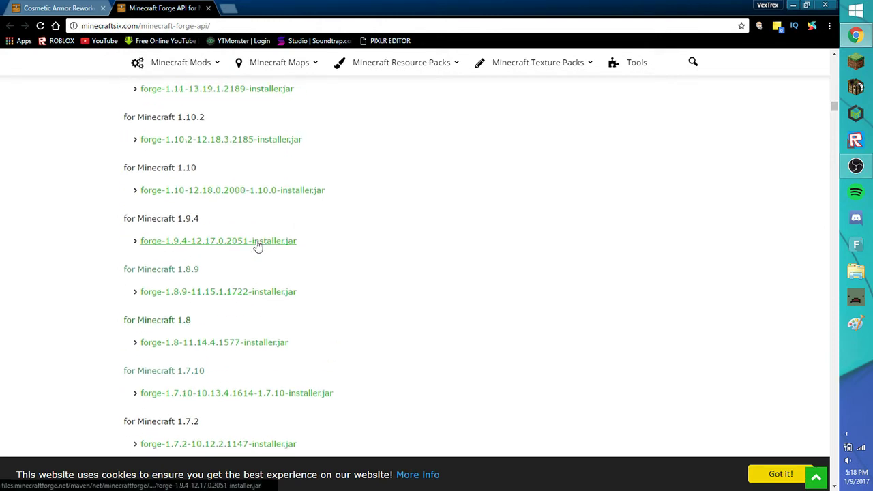
scroll(256, 246, up, 1)
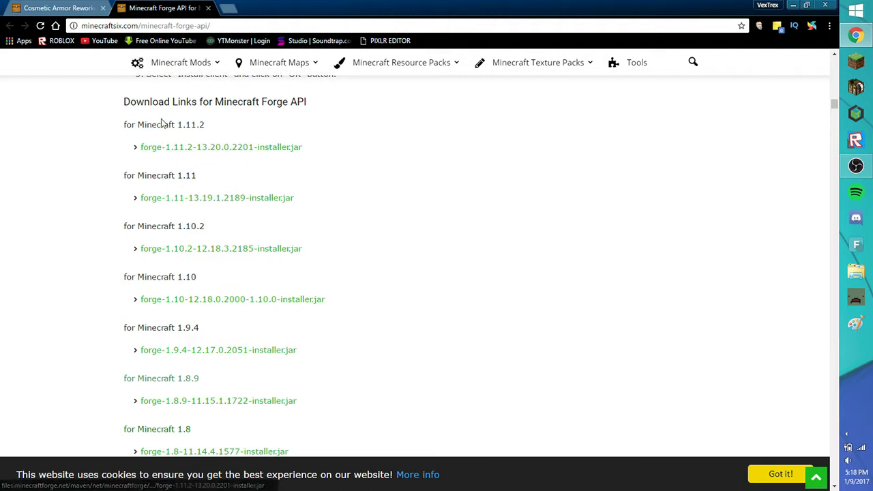
click(191, 147)
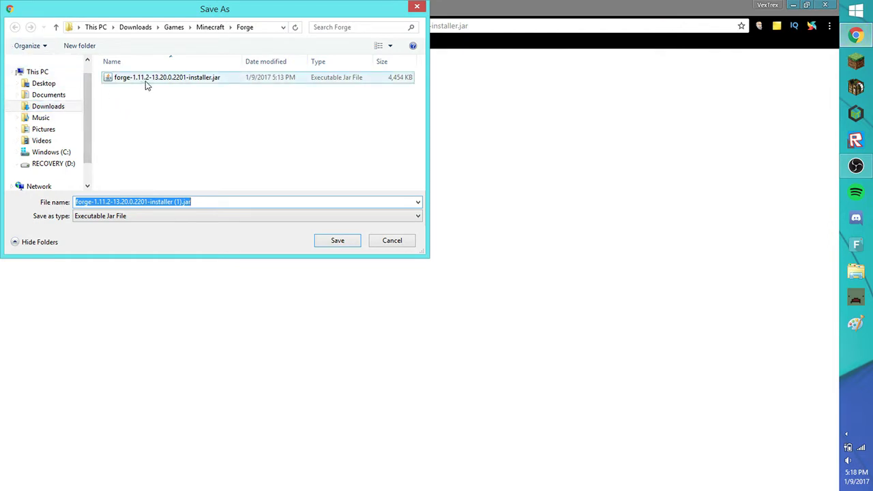
- Set the save location to the Minecraft folder under Downloads > Games and delete the existing Forge folder there
click(60, 109)
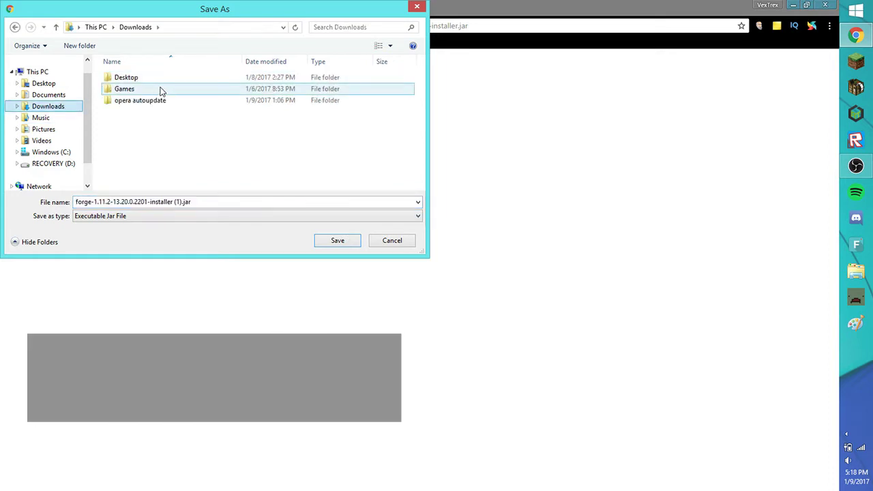
click(163, 92)
double_click(163, 90)
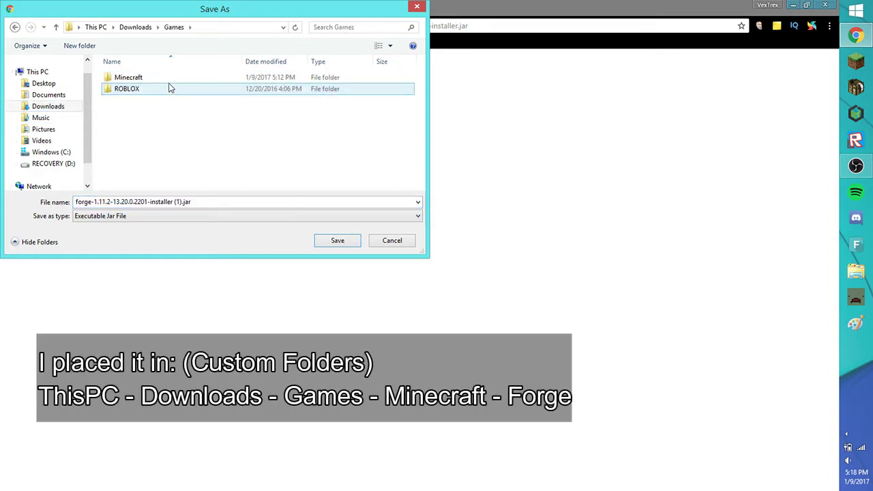
click(60, 107)
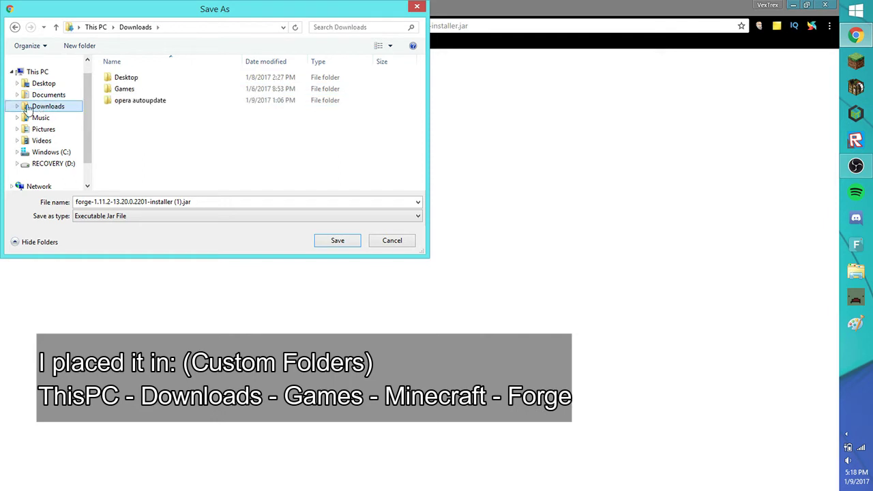
double_click(153, 89)
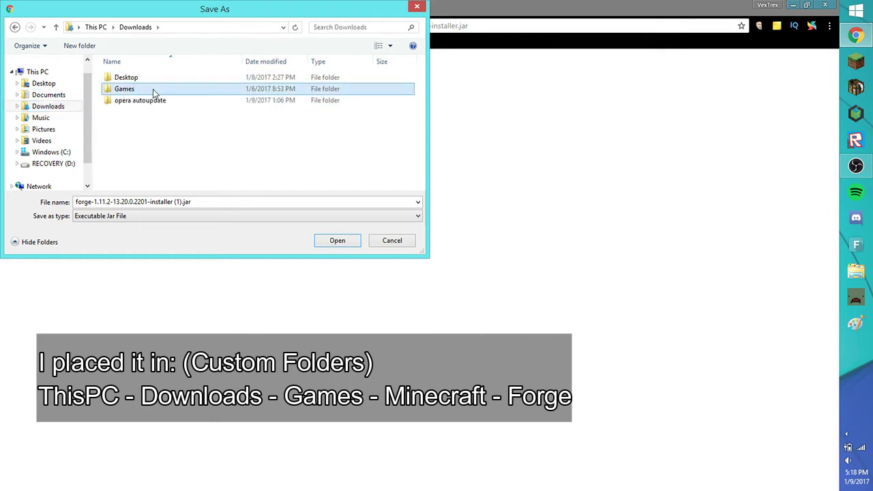
double_click(128, 77)
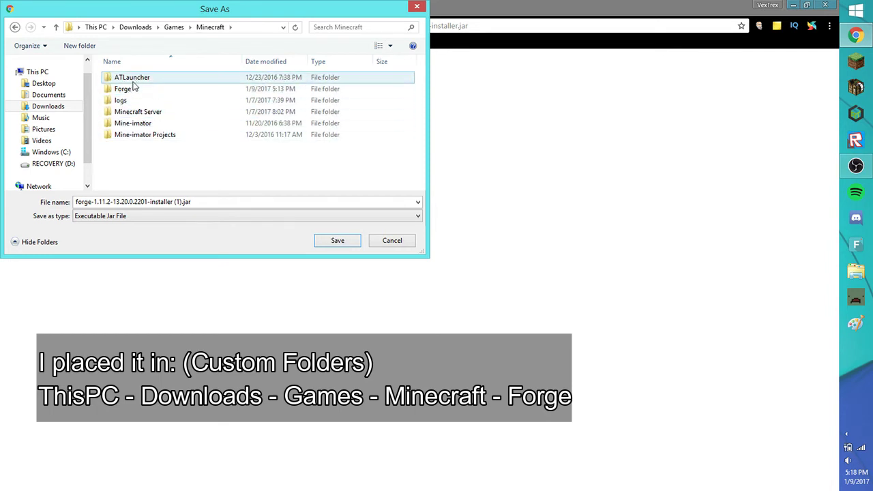
click(126, 91)
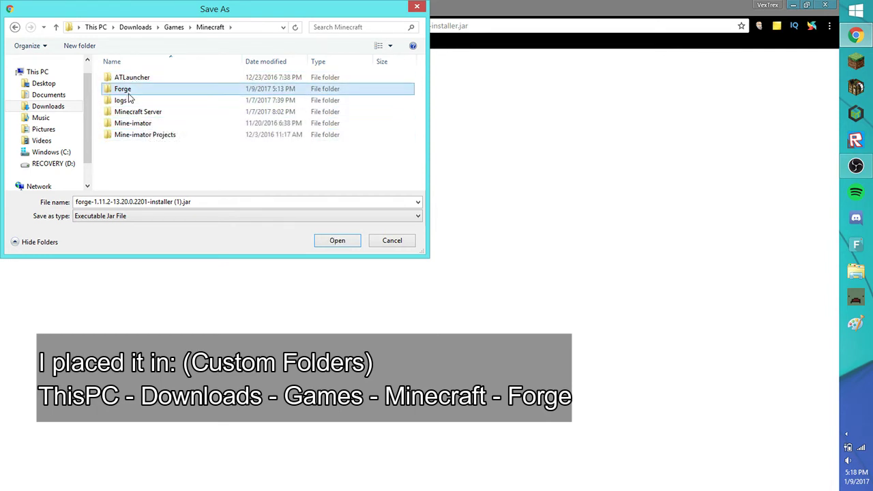
key(Delete)
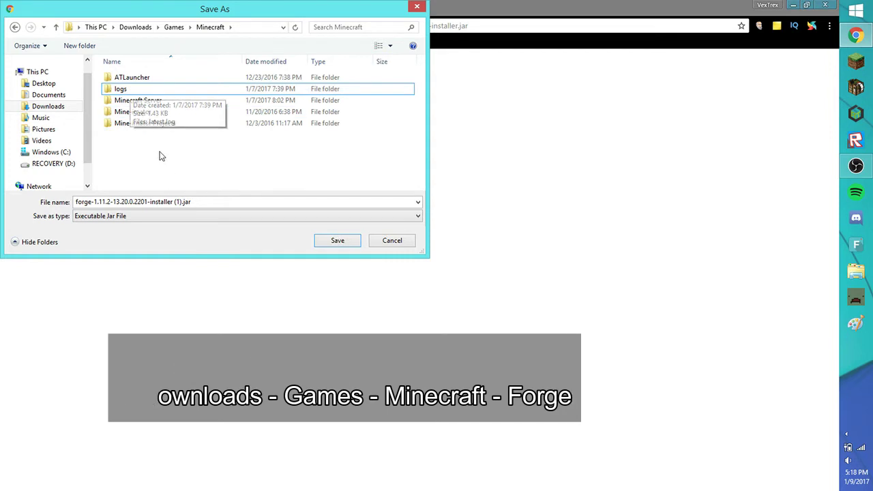
- Create a new folder named Forge inside the Minecraft folder and open it as the save location
right_click(152, 145)
mouse_move(230, 258)
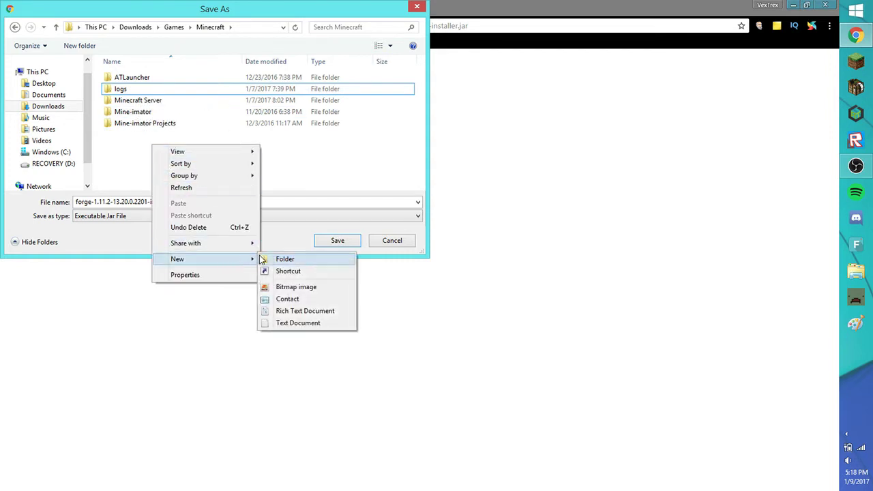
click(283, 259)
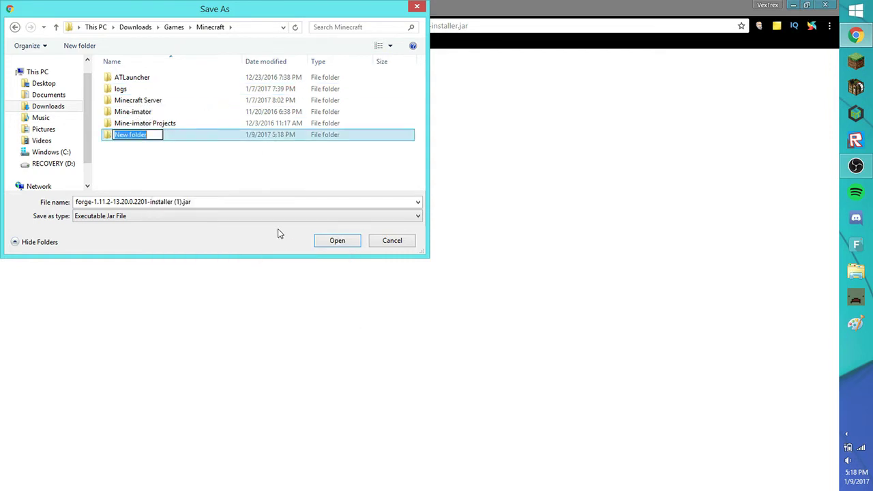
text(Forge)
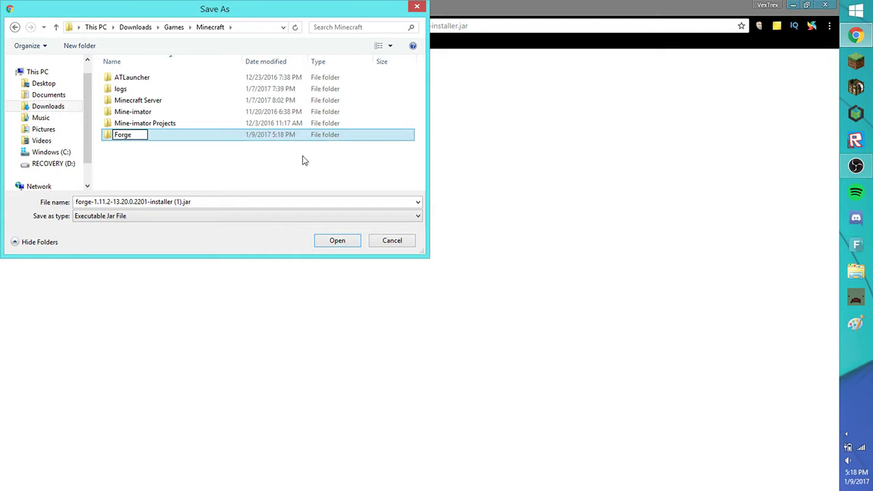
key(Return)
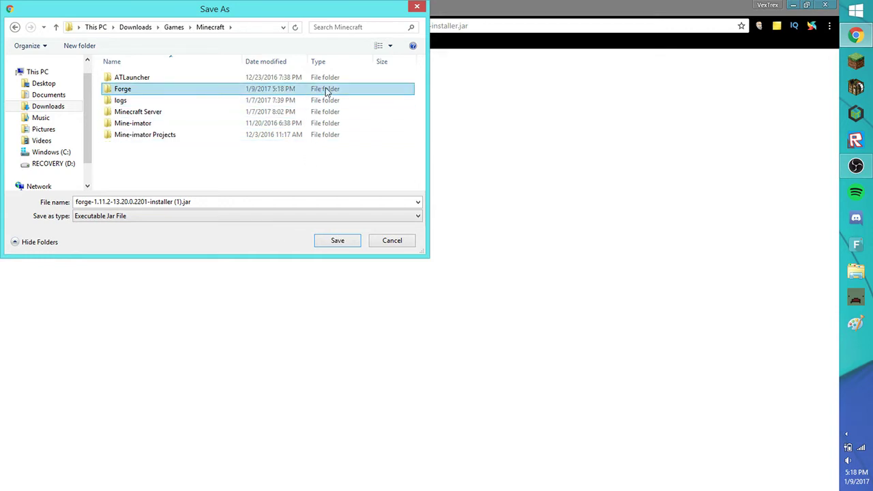
double_click(349, 89)
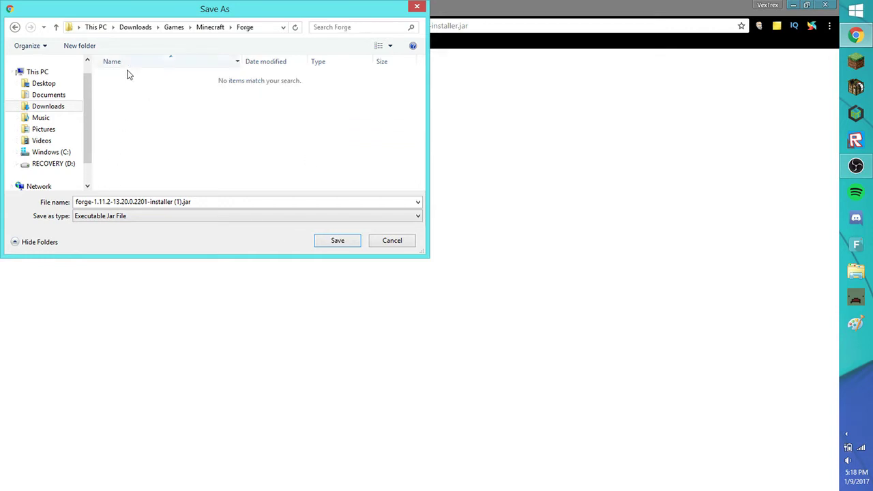
- Save forge-1.11.2-13.20.0.2201-installer (1).jar into the Forge folder with Executable Jar File as the file type
drag(225, 202, 3, 160)
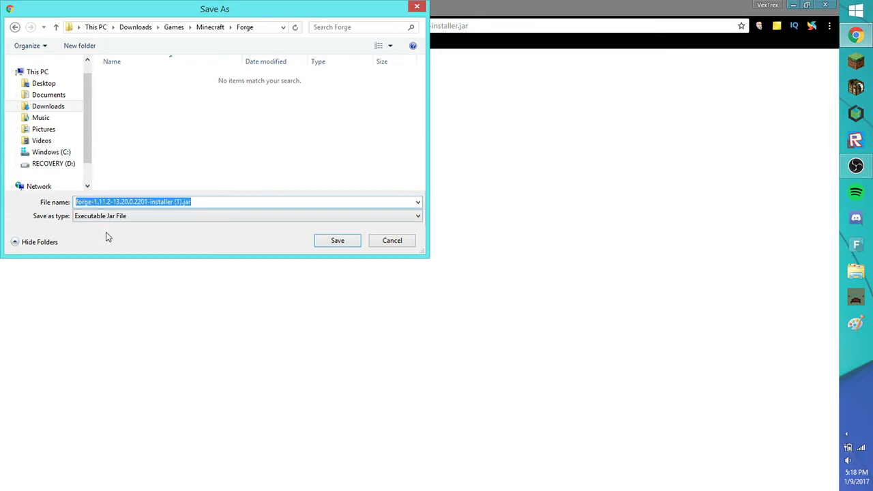
click(87, 202)
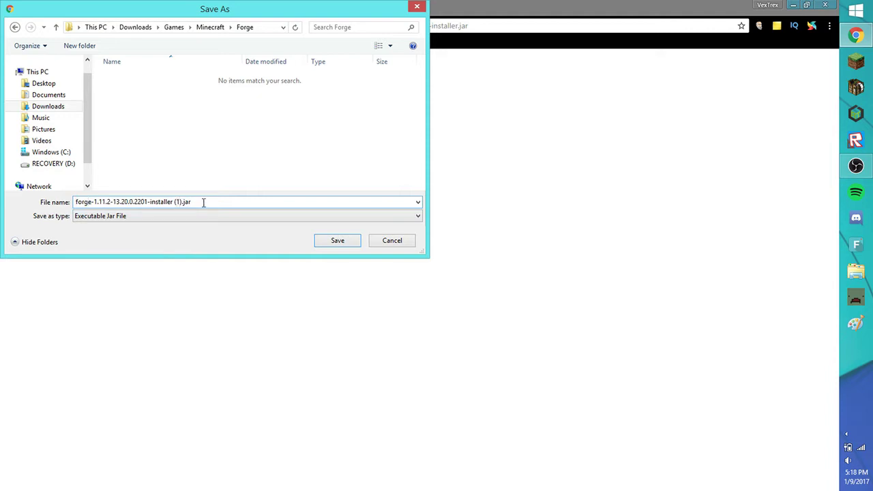
key(ctrl+a)
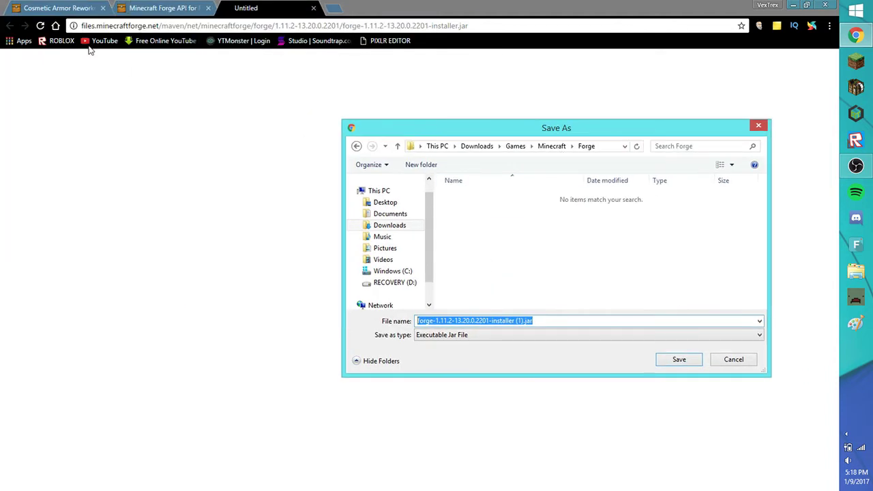
drag(580, 131, 484, 110)
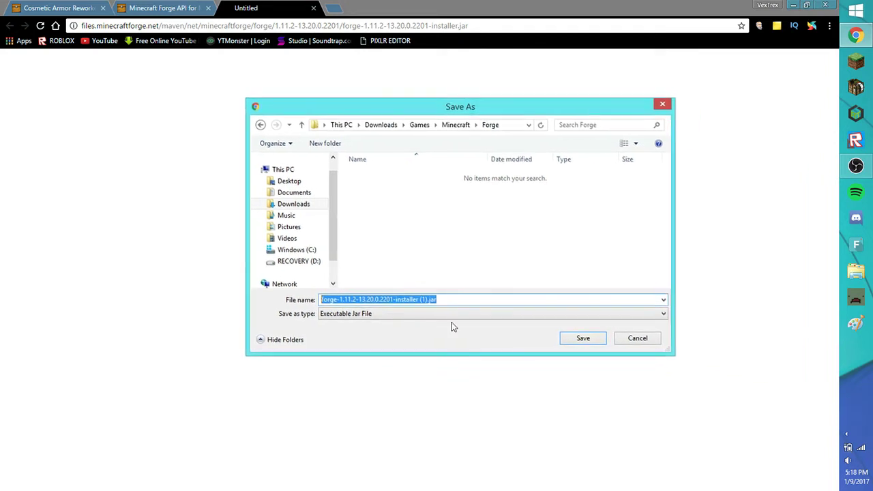
click(429, 315)
click(503, 347)
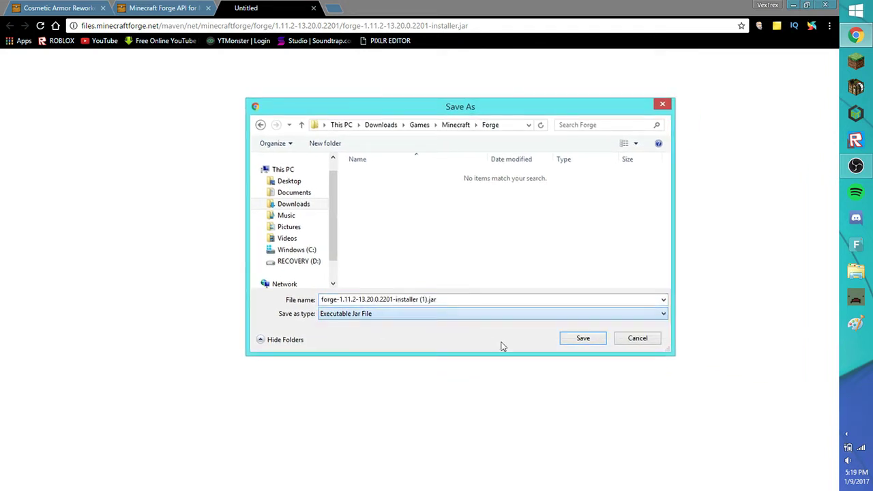
click(498, 317)
click(463, 327)
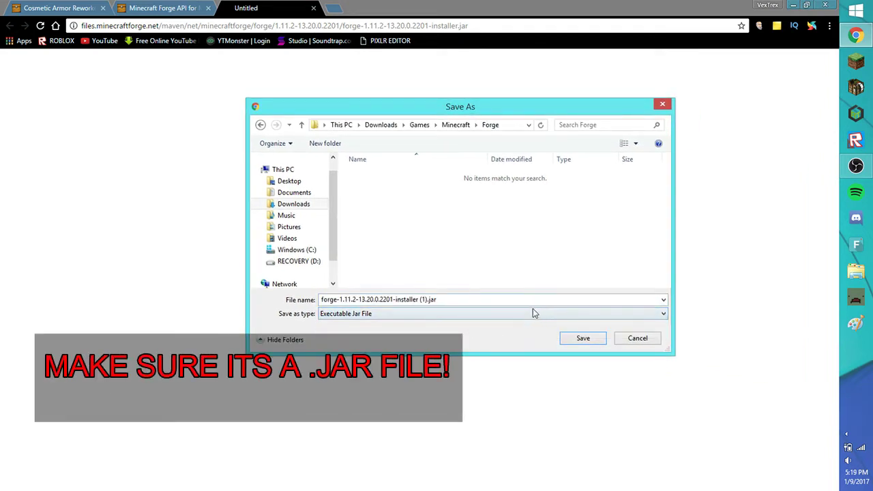
click(582, 337)
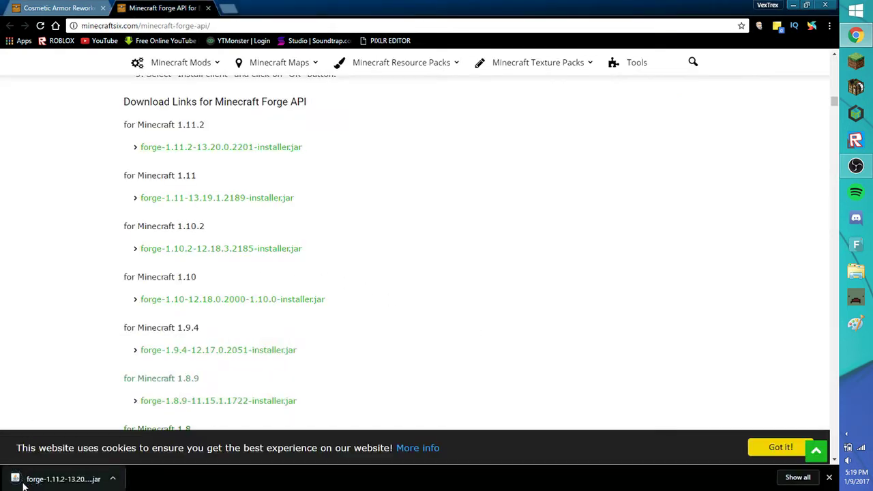
- Run the downloaded Forge 1.11.2 installer and bring its window to the front
click(24, 483)
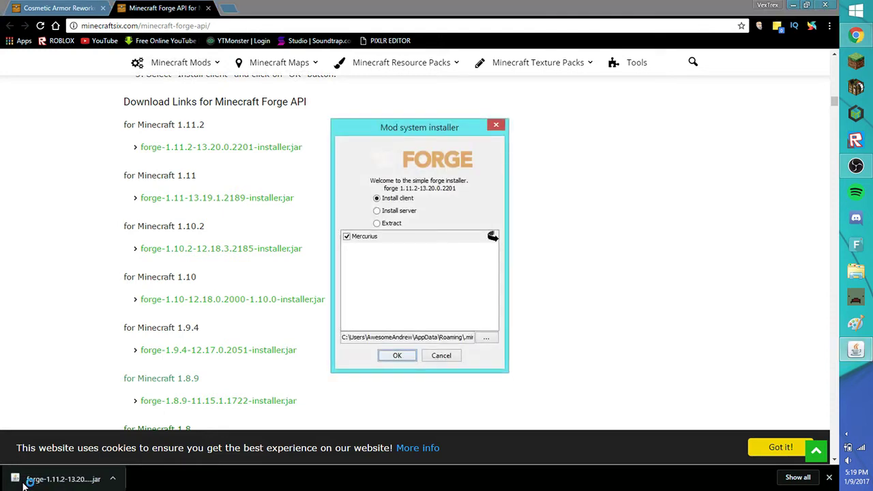
drag(400, 127, 627, 127)
key(alt+Tab)
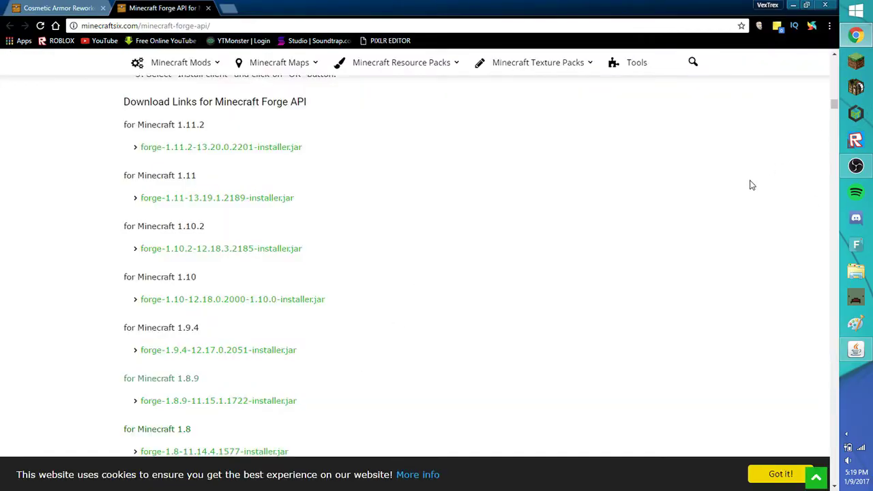
key(alt+Tab)
key(alt+Tab)
key(alt+Tab)
key(alt+Tab)
key(alt+Tab)
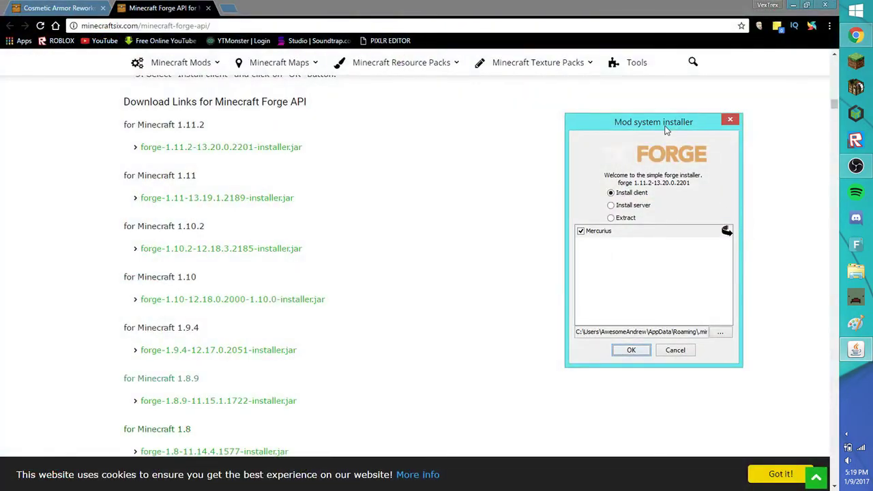
- Install the Forge client for forge 1.11.2-13.20.0.2201 with Mercurius included, and dismiss the completion message
drag(665, 129, 415, 117)
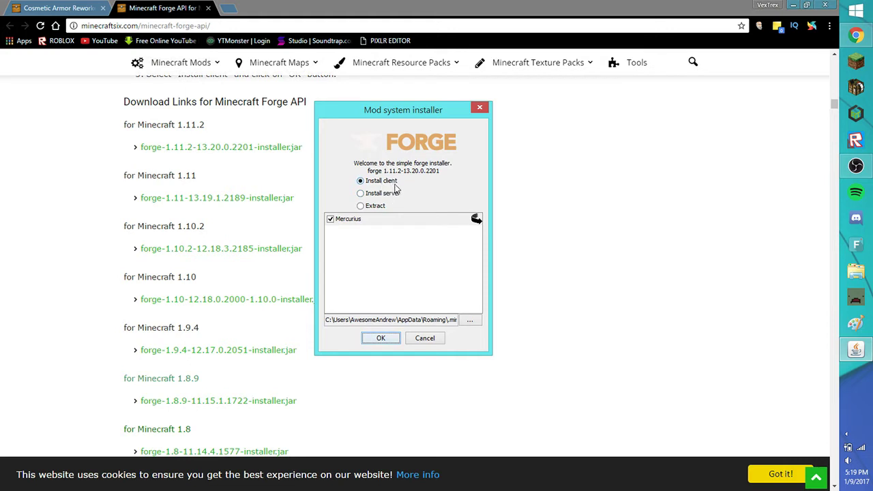
drag(406, 112, 411, 143)
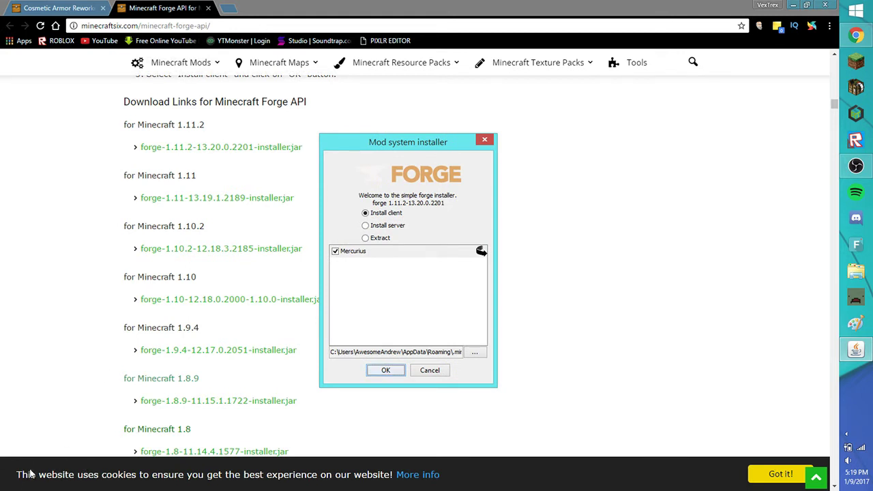
drag(388, 139, 434, 134)
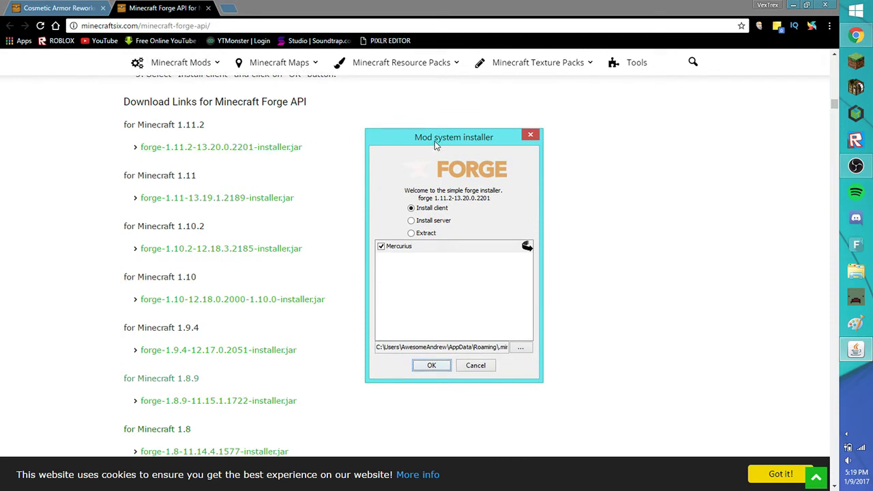
drag(432, 137, 416, 130)
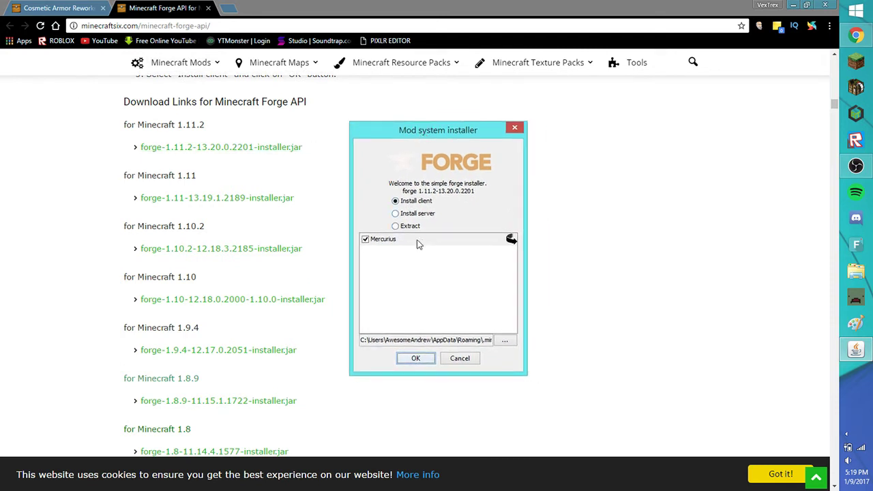
click(417, 358)
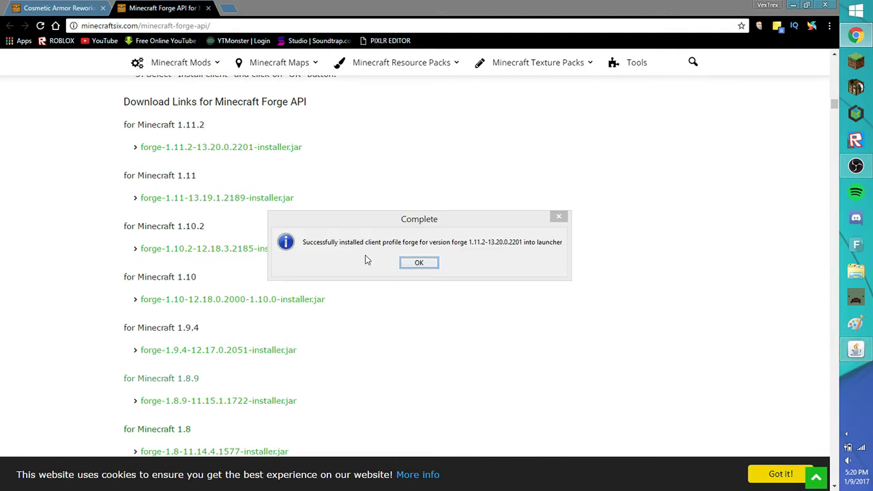
drag(316, 225, 339, 219)
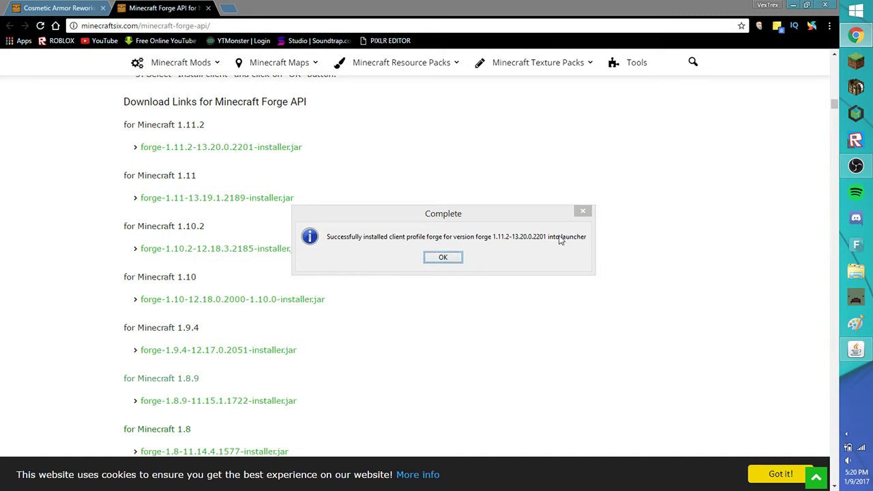
drag(433, 217, 416, 223)
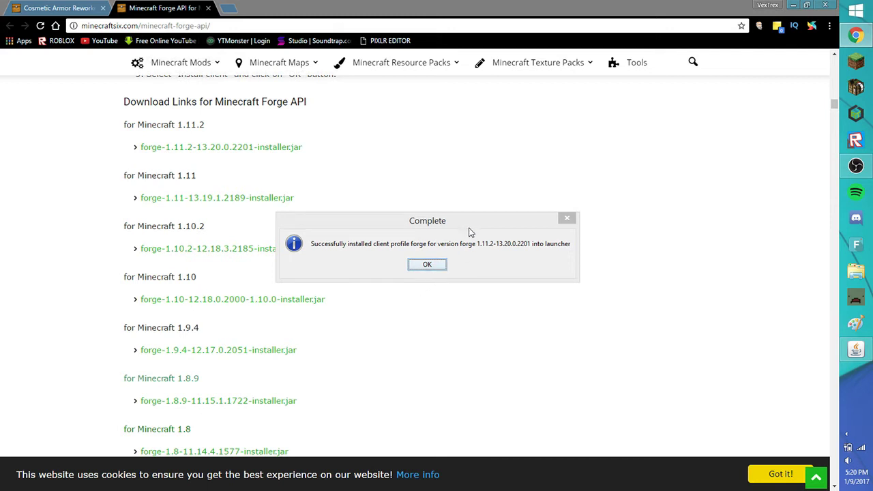
drag(467, 225, 476, 225)
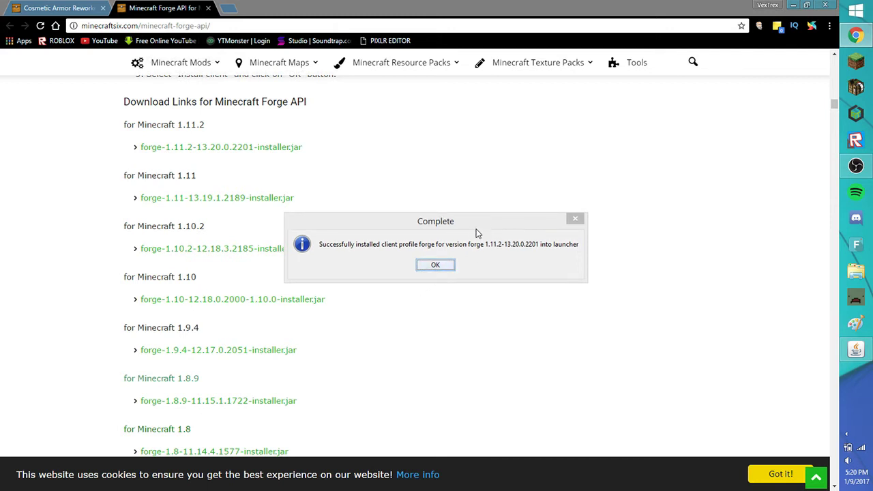
right_click(438, 231)
click(440, 266)
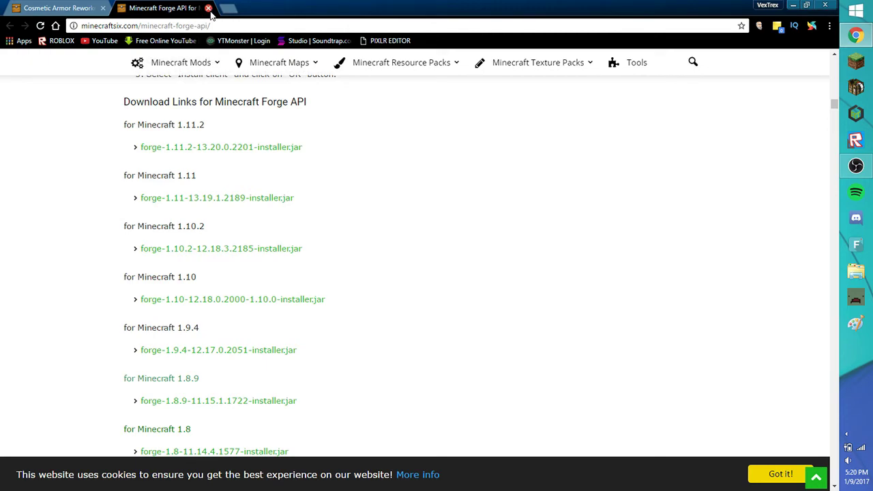
- Open the Minecraft Launcher and select the Forge profile
click(7, 484)
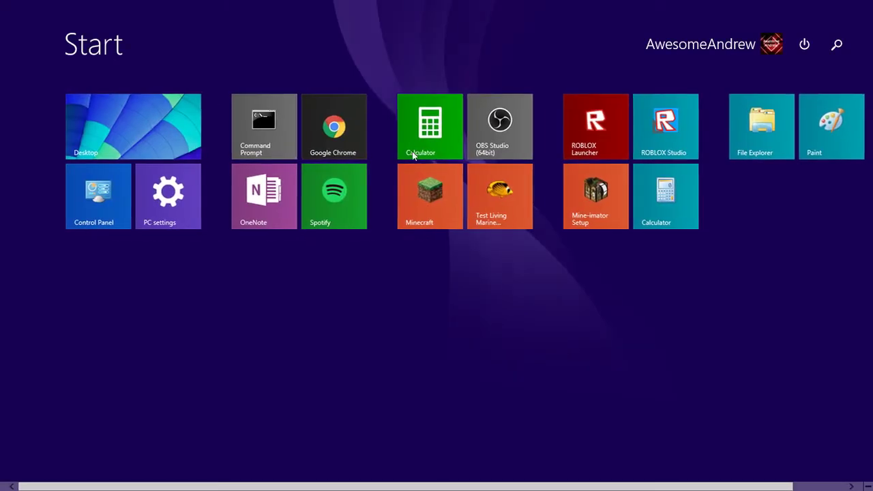
click(425, 167)
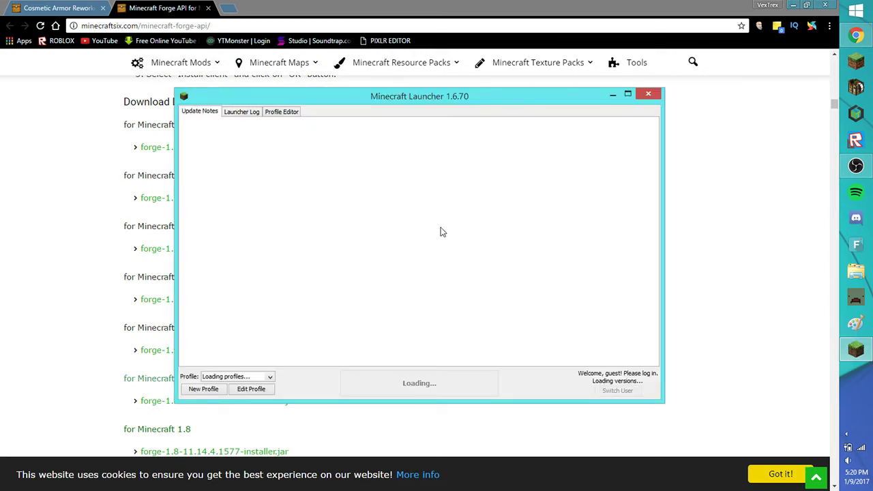
click(239, 377)
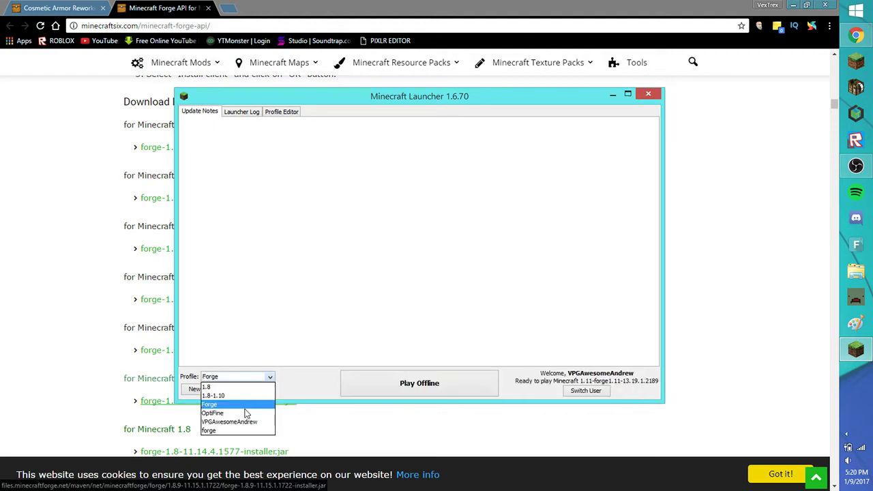
click(240, 404)
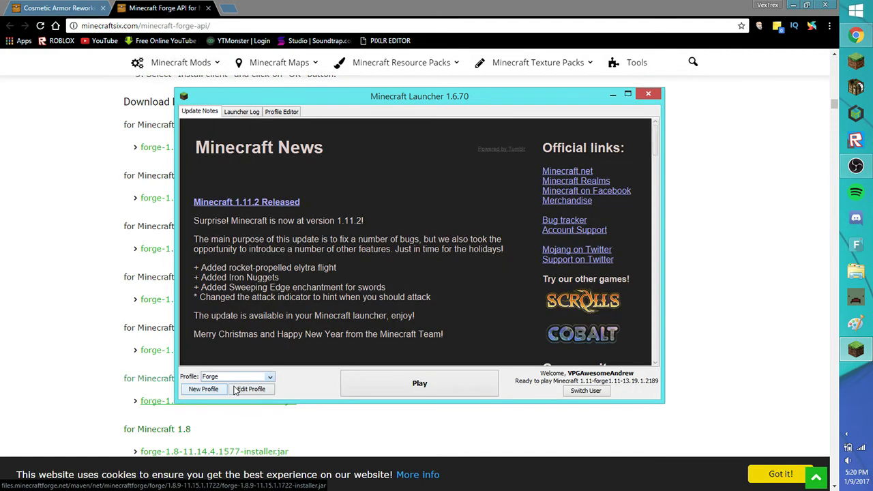
- Try release 1.11.2-forge1.11.2-13.20.0.2201 as the Forge profile's version, discard the profile edits, and close the launcher
click(250, 389)
click(385, 290)
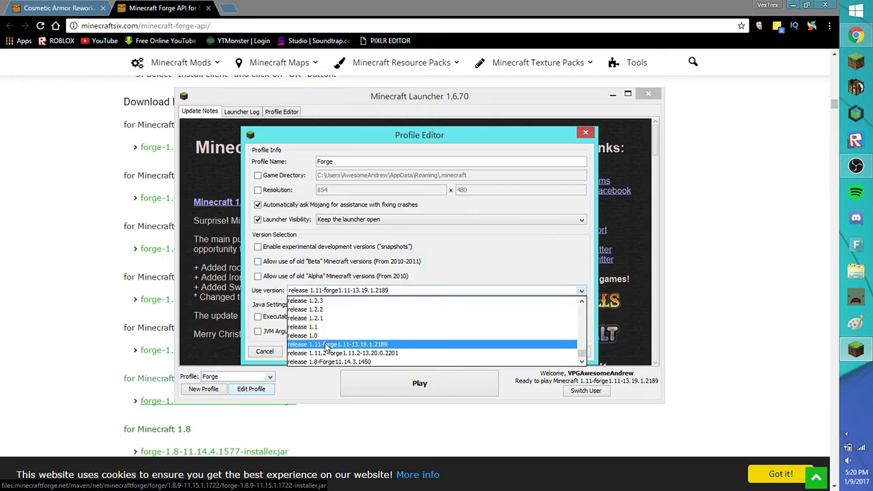
click(329, 344)
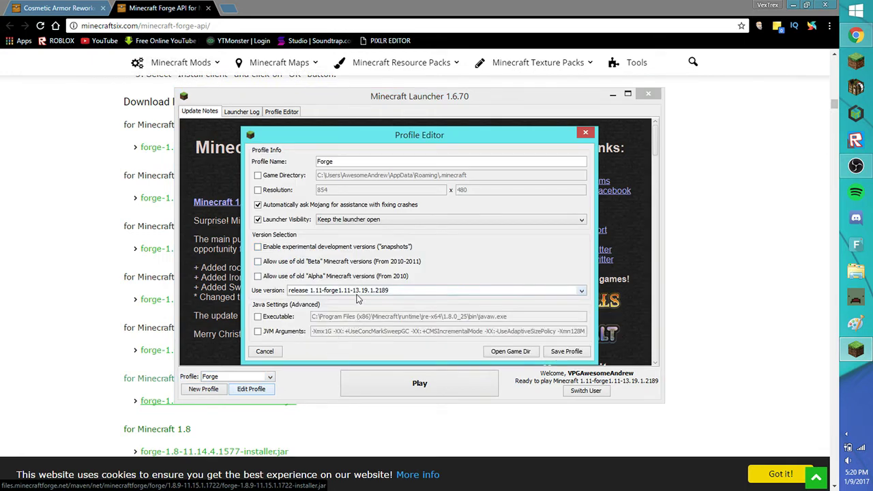
click(357, 292)
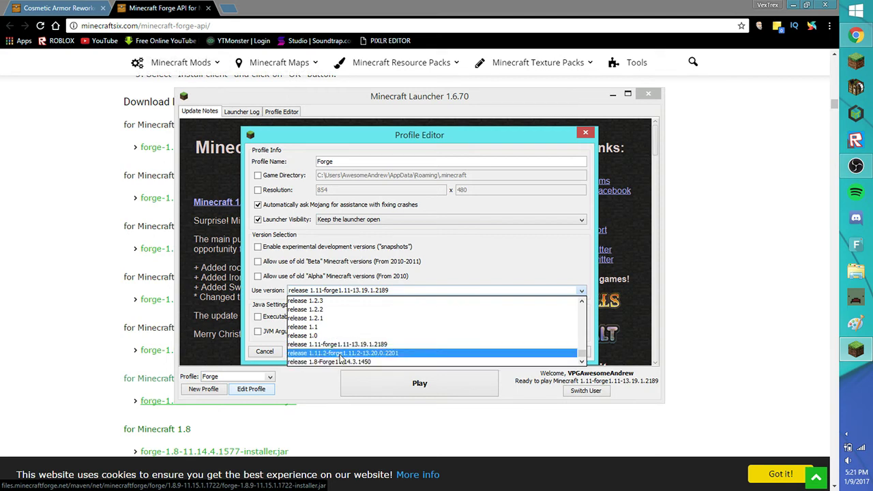
drag(581, 356, 581, 303)
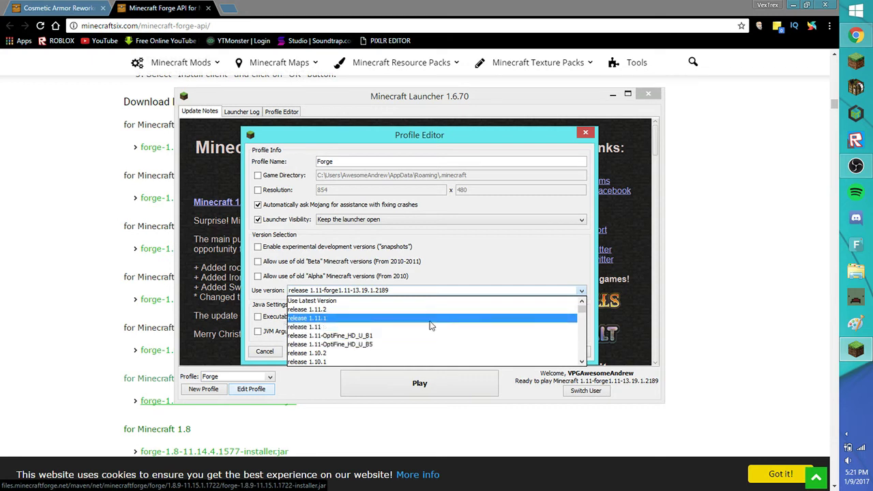
drag(581, 305, 580, 365)
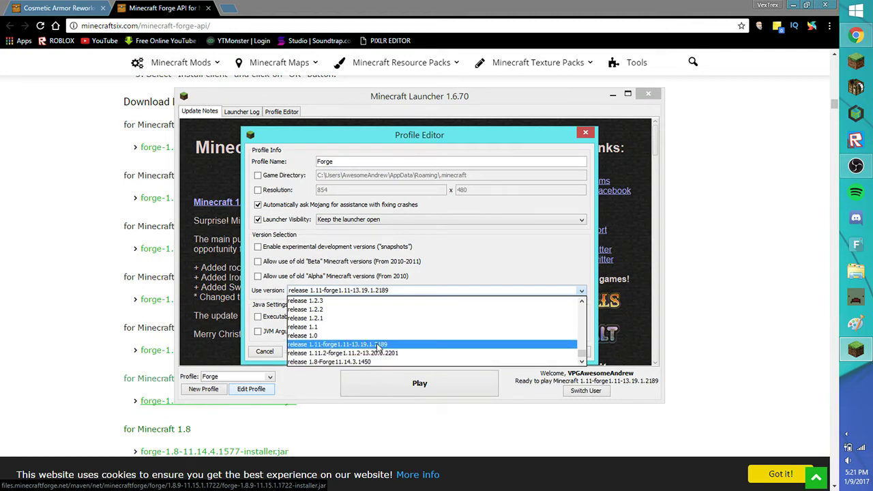
click(330, 354)
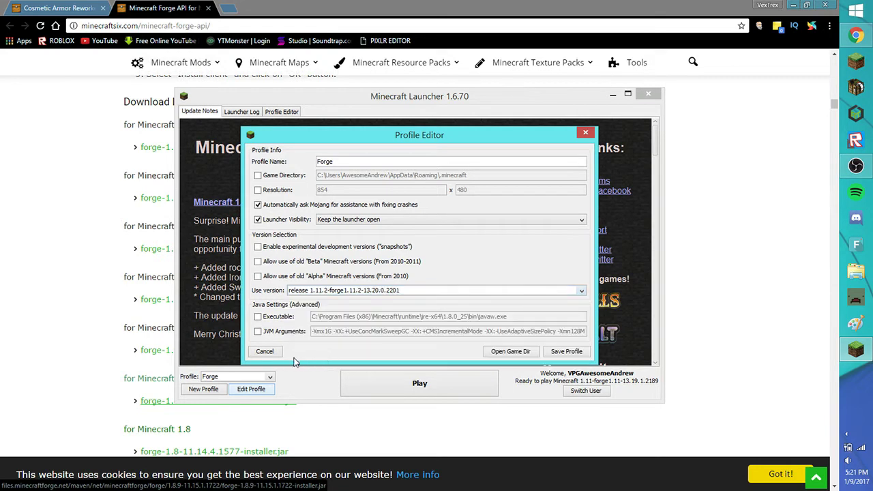
click(266, 352)
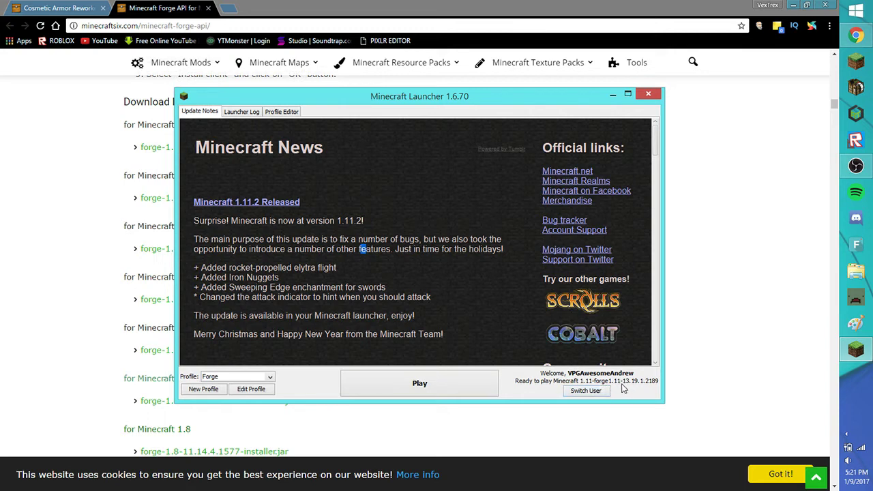
click(647, 97)
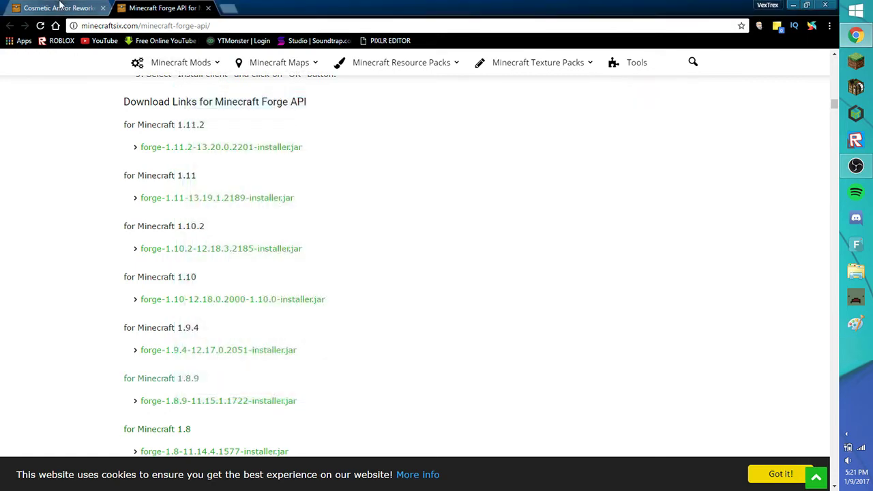
- Compare the Minecraft versions offered for the Cosmetic Armor Reworked mod with those on the Forge download page
click(58, 8)
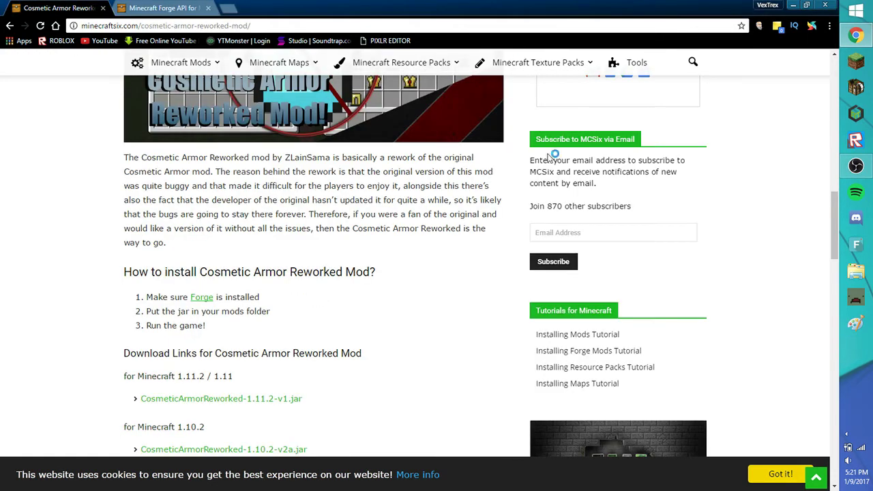
click(161, 7)
click(71, 6)
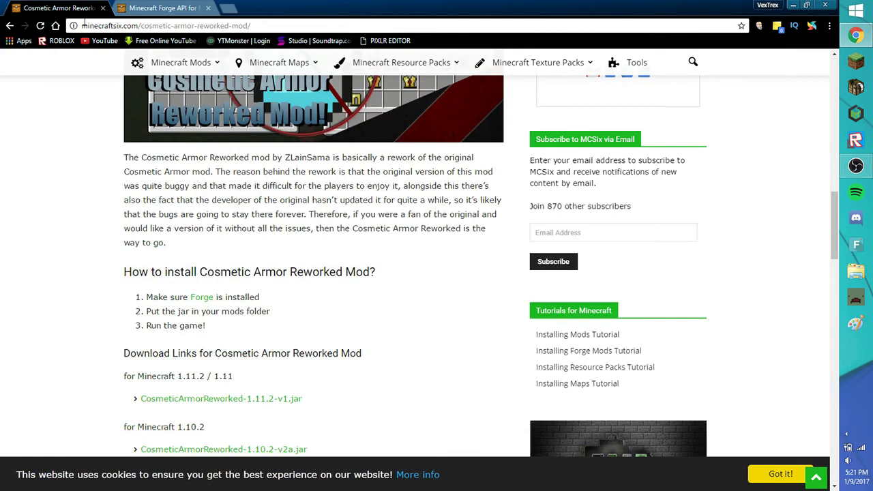
click(276, 26)
click(230, 216)
scroll(227, 310, down, 1)
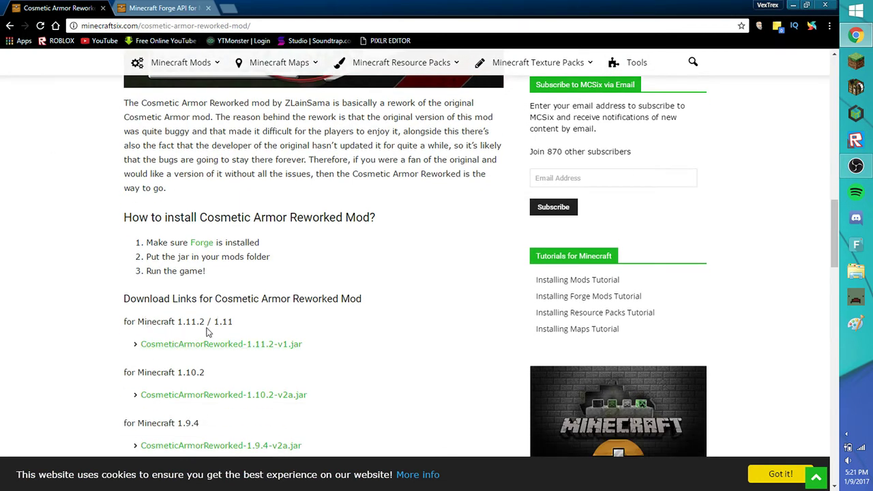
click(196, 327)
click(192, 8)
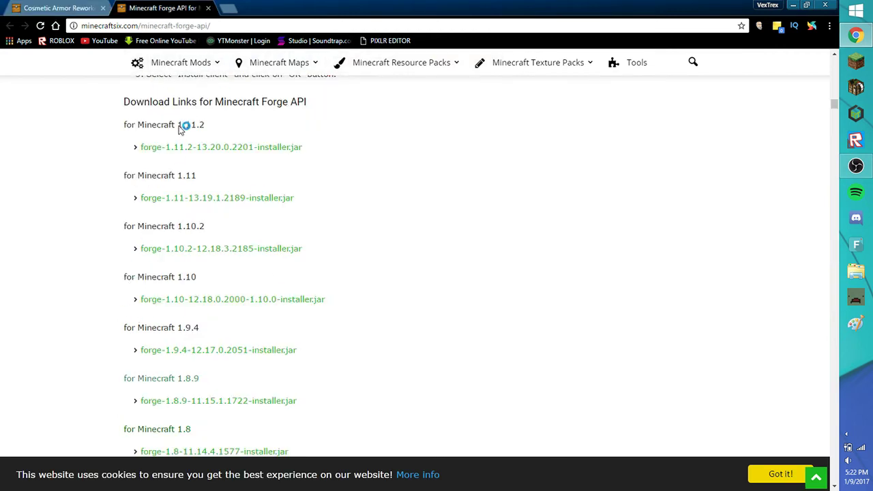
- Recheck the Forge download page against the Cosmetic Armor Reworked page, and start downloading CosmeticArmorReworked-1.11.2-v1.jar
click(57, 7)
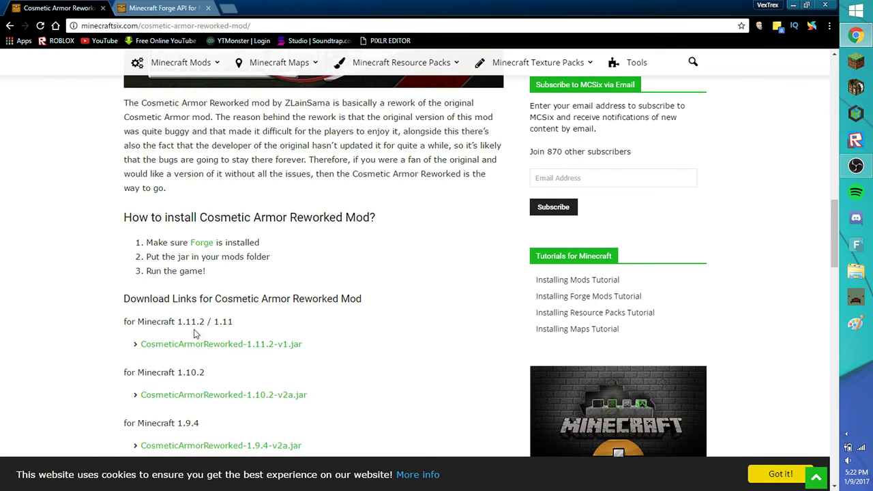
click(142, 8)
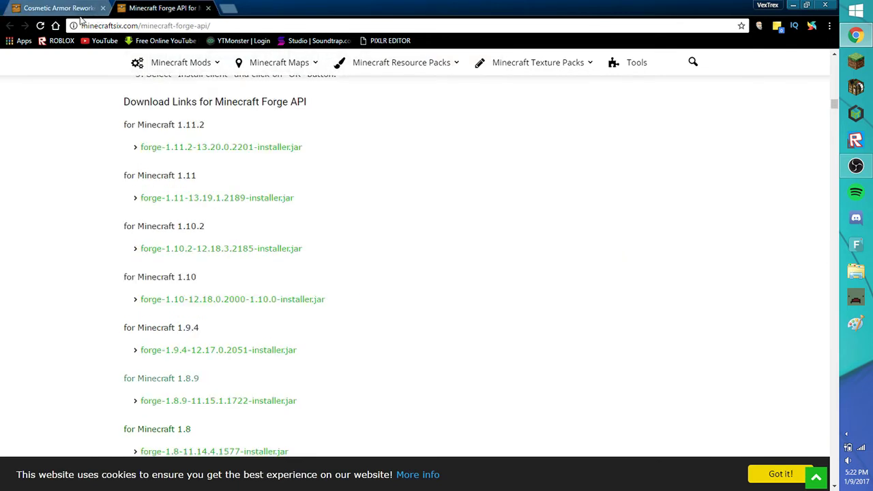
click(78, 8)
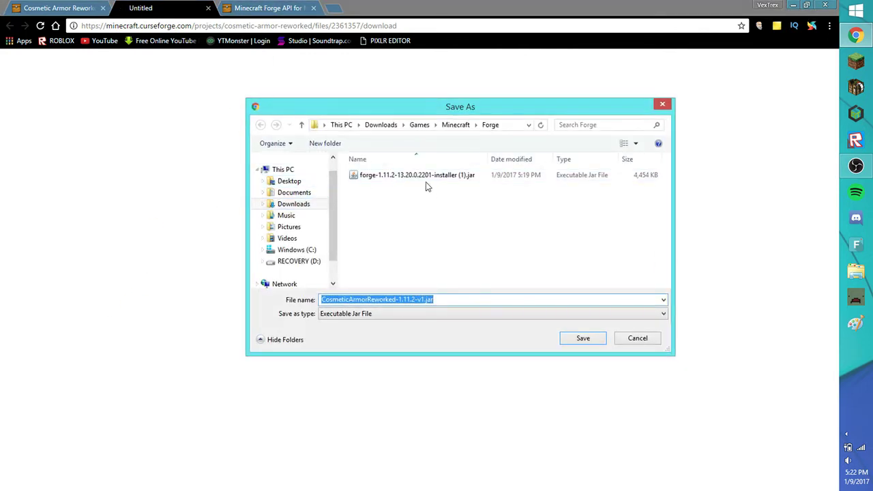
- Change the save location to the .minecraft folder, reaching it through %appdata%
click(510, 128)
key(BackSpace)
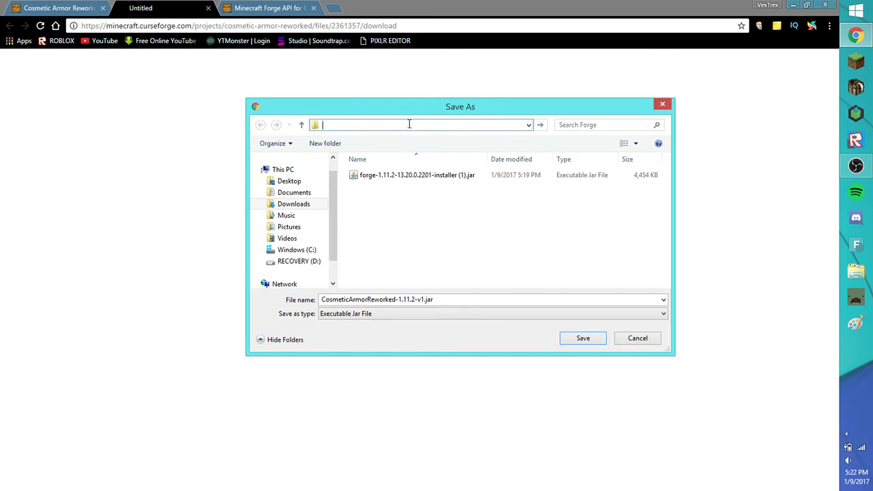
drag(406, 109, 302, 124)
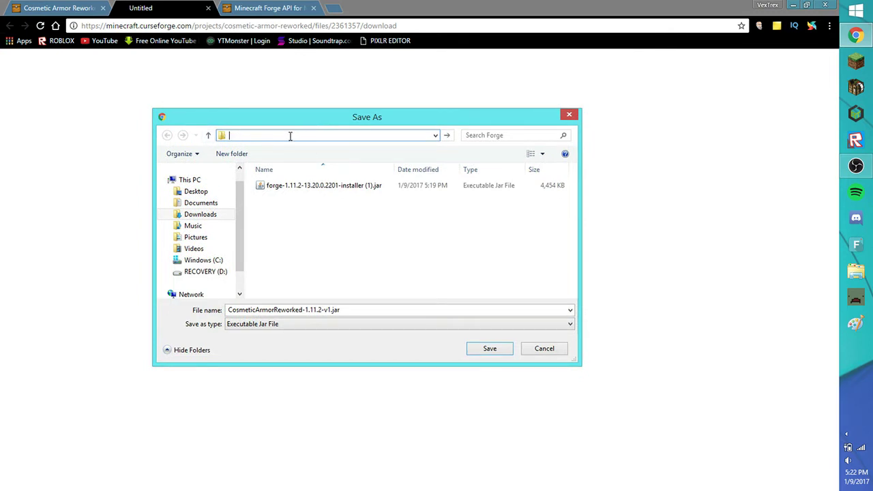
text(%a)
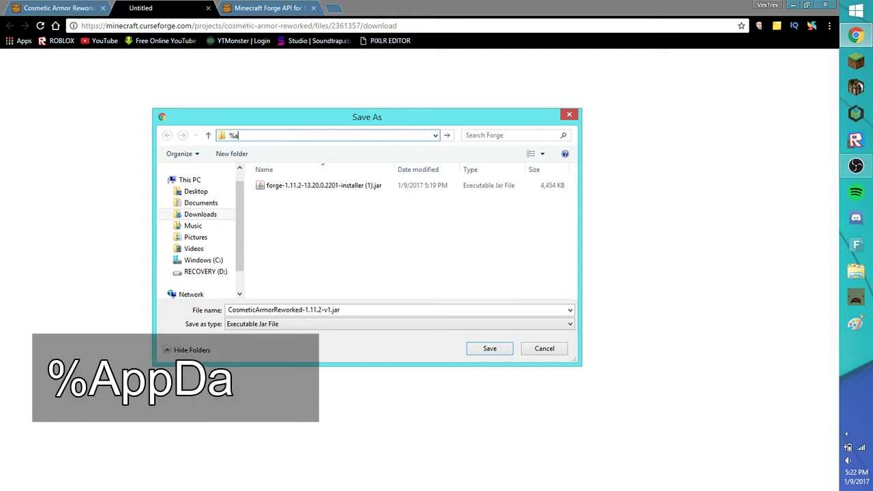
text(ppdata%)
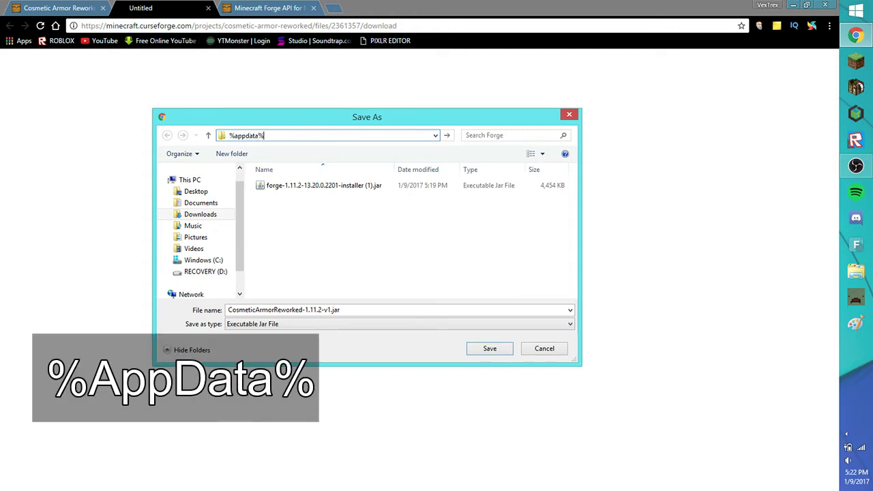
click(244, 135)
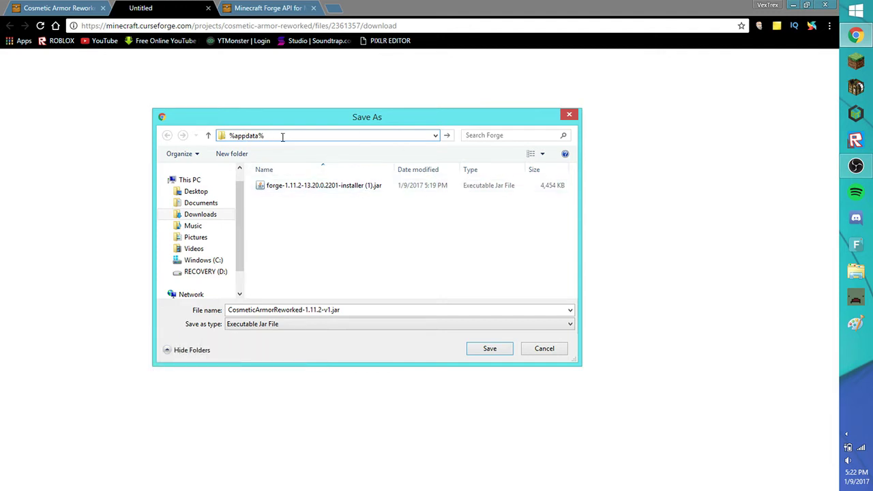
key(Return)
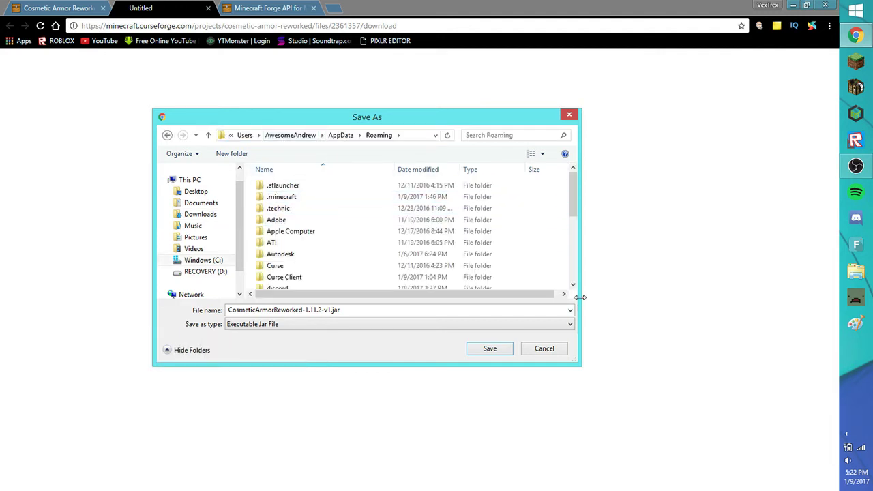
drag(574, 194, 564, 179)
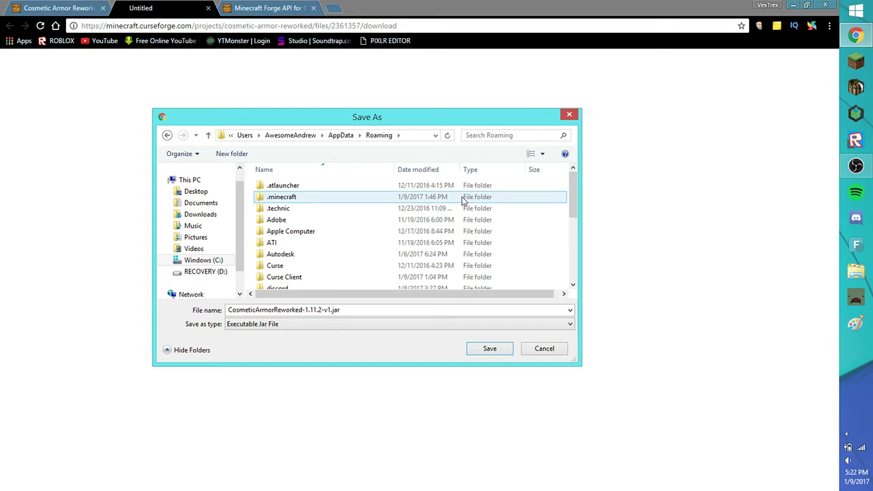
double_click(291, 199)
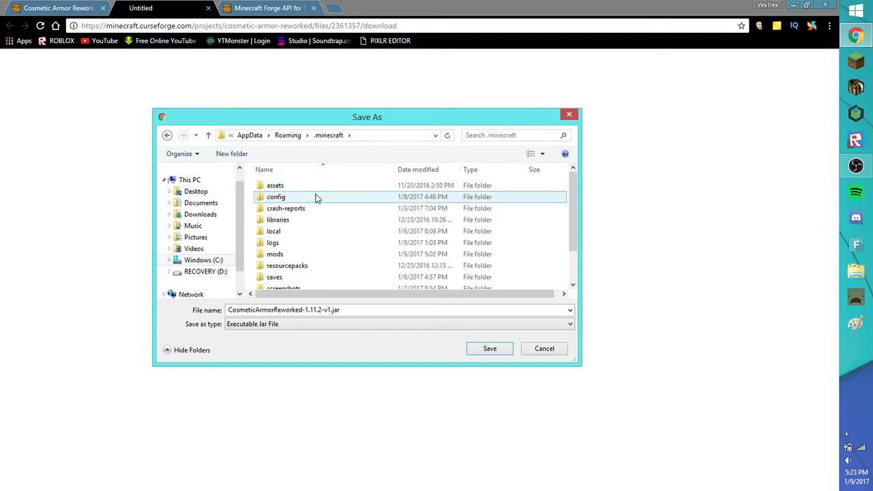
- Try listing the .minecraft subfolders in reverse name order, and restore the ascending order
click(544, 155)
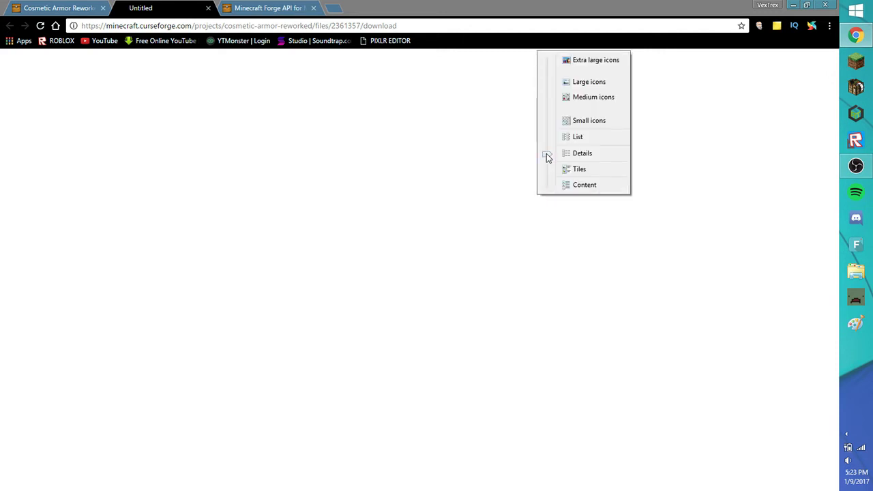
click(491, 211)
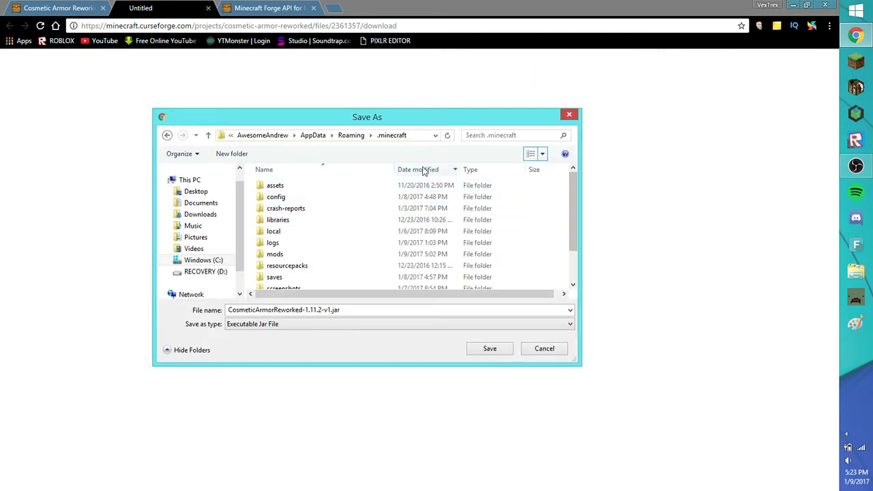
drag(572, 201, 564, 257)
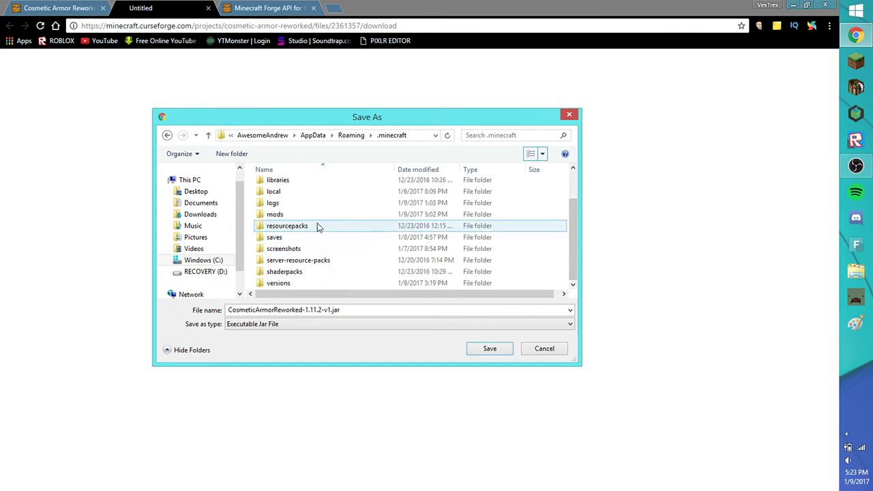
drag(573, 230, 573, 203)
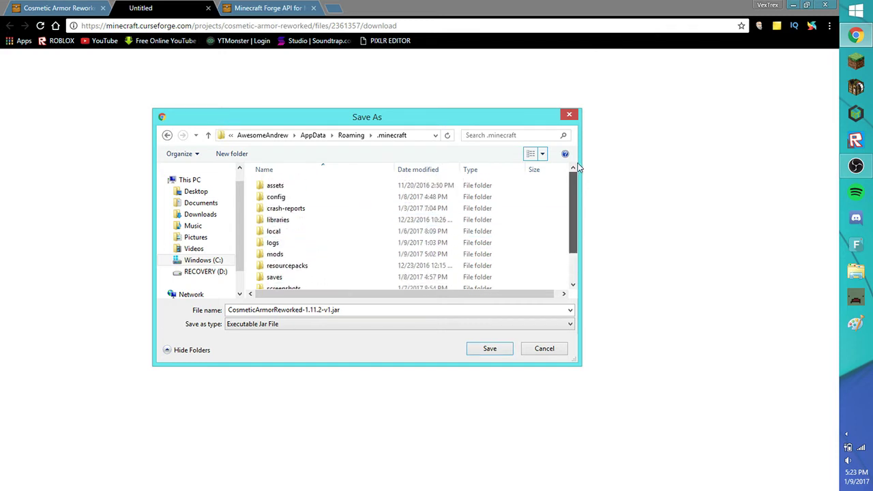
click(286, 170)
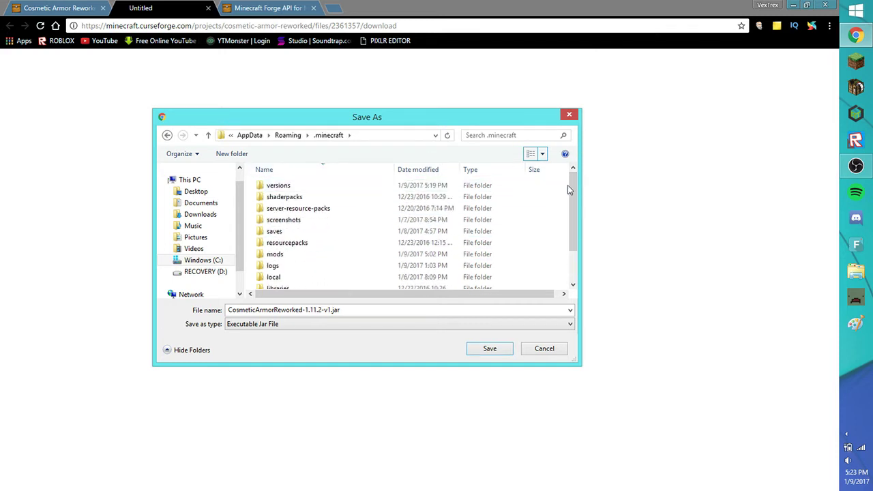
click(285, 171)
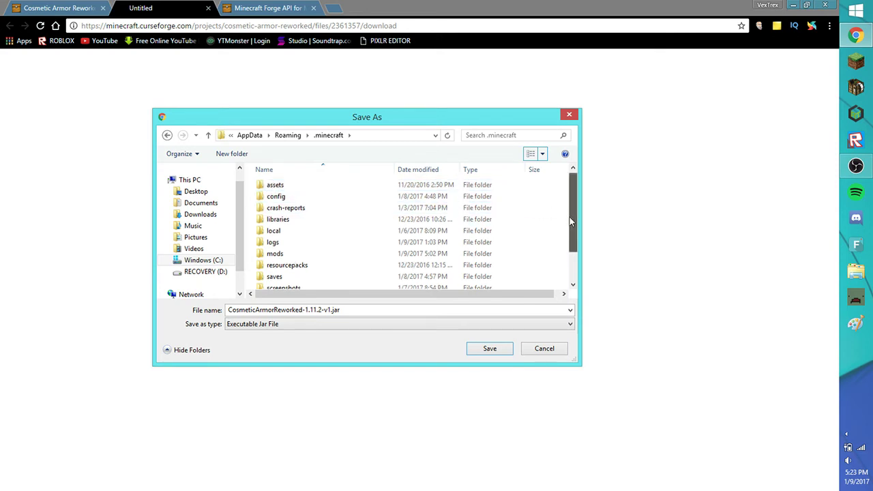
- Examine the installed game versions in the versions folder, and return to the .minecraft folder
scroll(570, 217, down, 2)
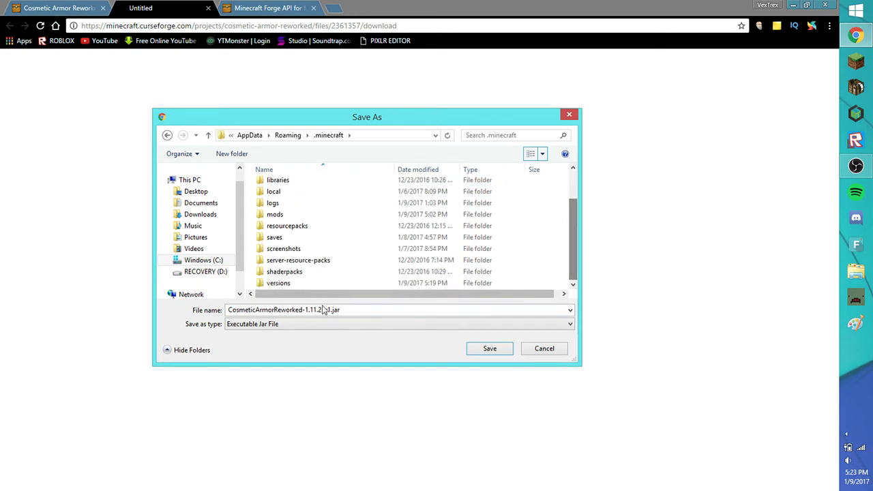
double_click(547, 283)
scroll(312, 243, down, 1)
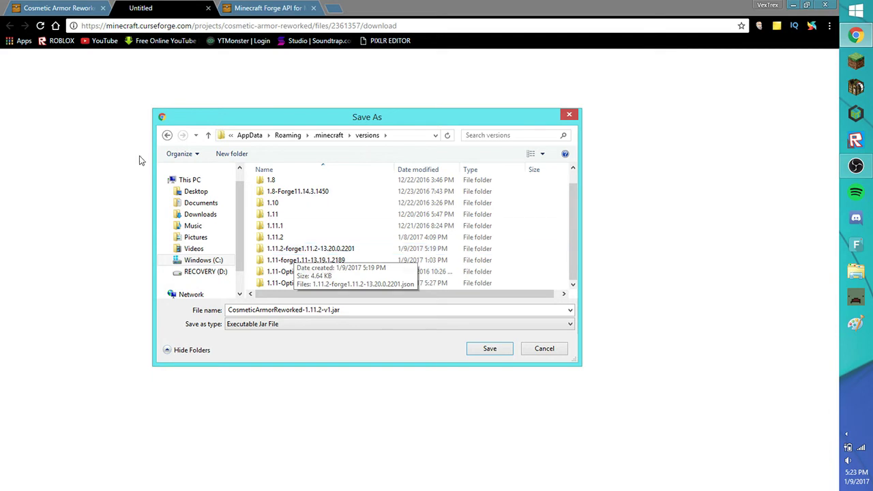
click(167, 135)
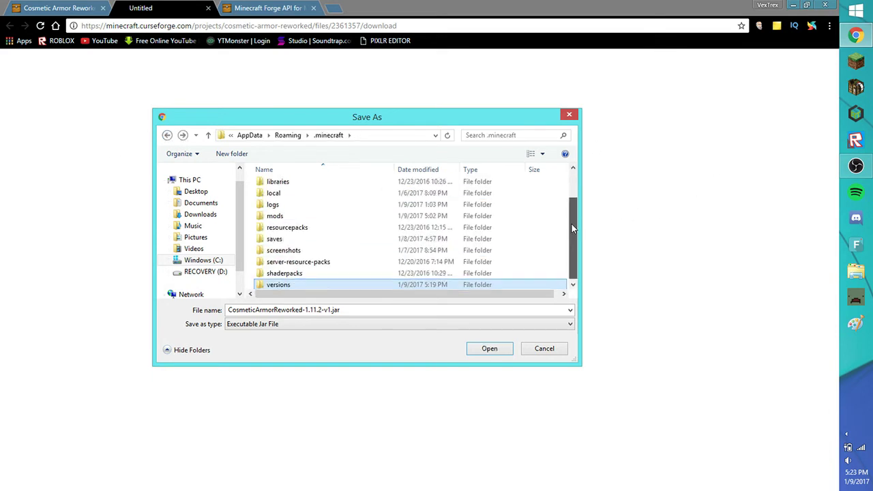
- Save CosmeticArmorReworked-1.11.2-v1.jar in the mods folder inside .minecraft, keeping the Executable Jar File type
double_click(299, 215)
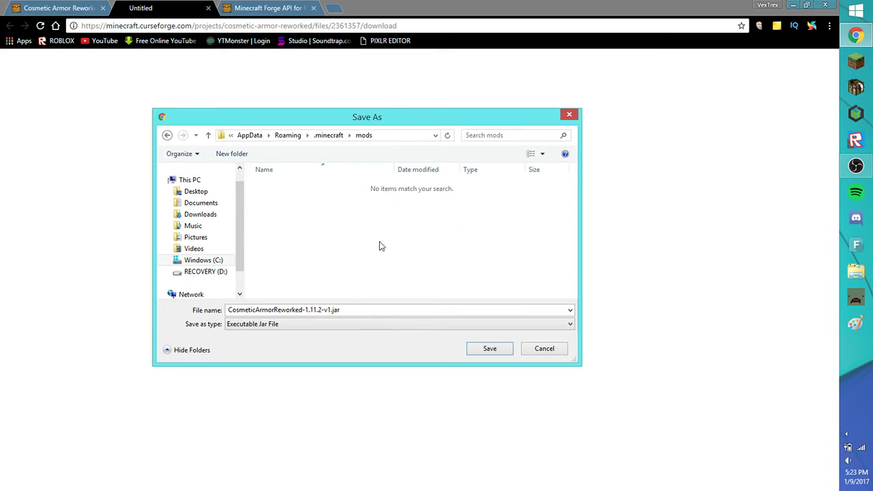
drag(376, 308, 152, 318)
click(305, 286)
click(325, 323)
click(283, 331)
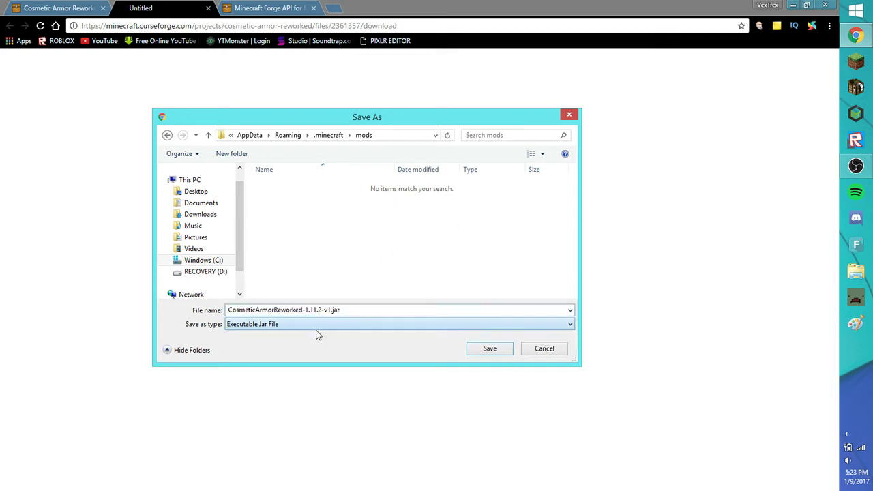
click(487, 349)
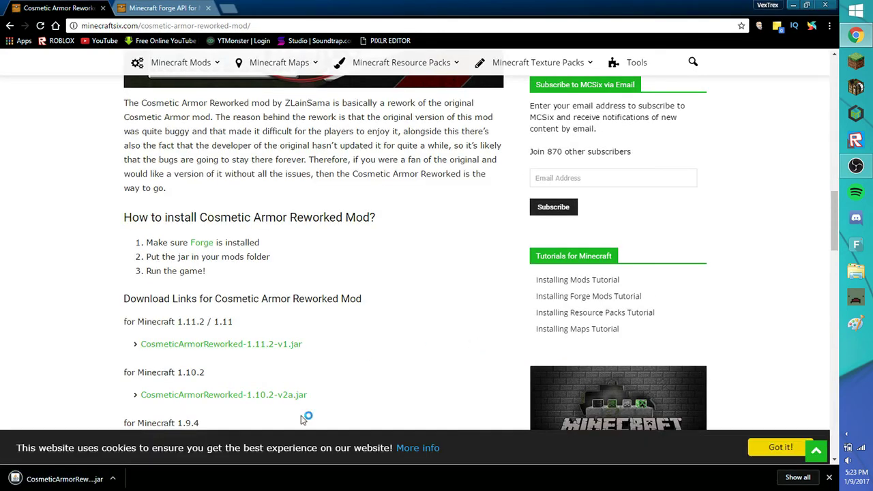
click(90, 478)
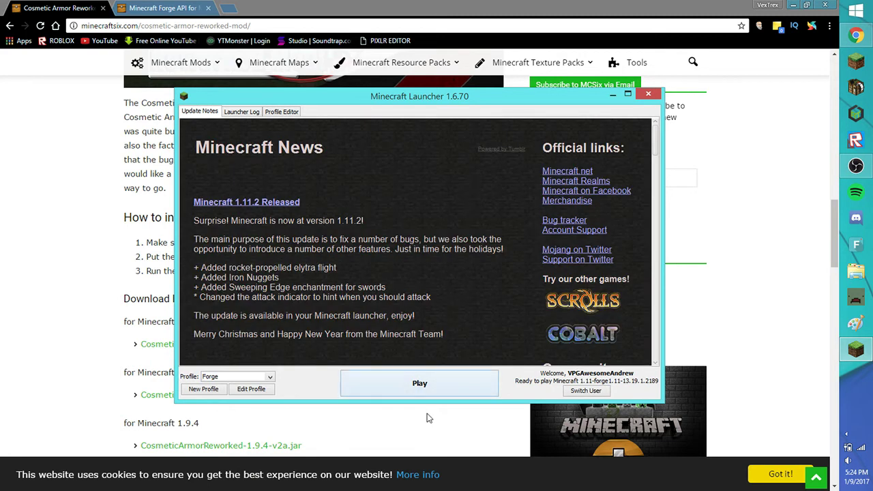
- Run Minecraft with the Forge profile in a maximized window, and close the Minecraft Launcher
click(418, 385)
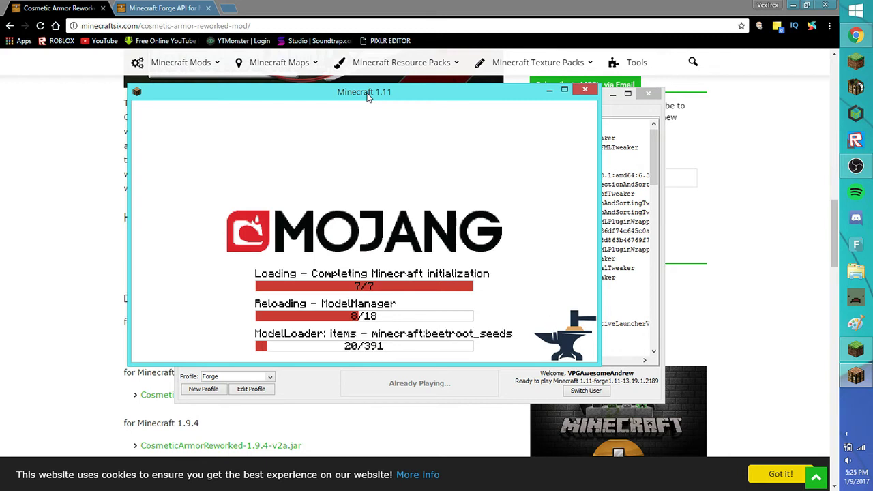
double_click(503, 96)
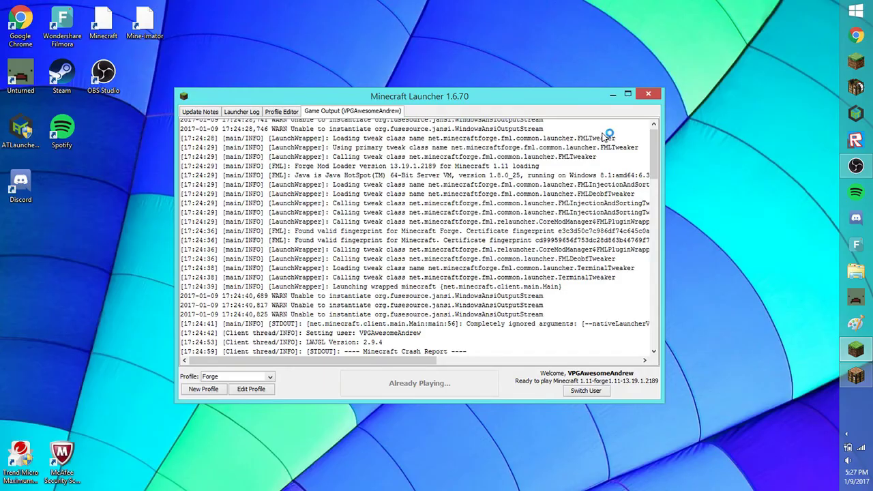
click(647, 93)
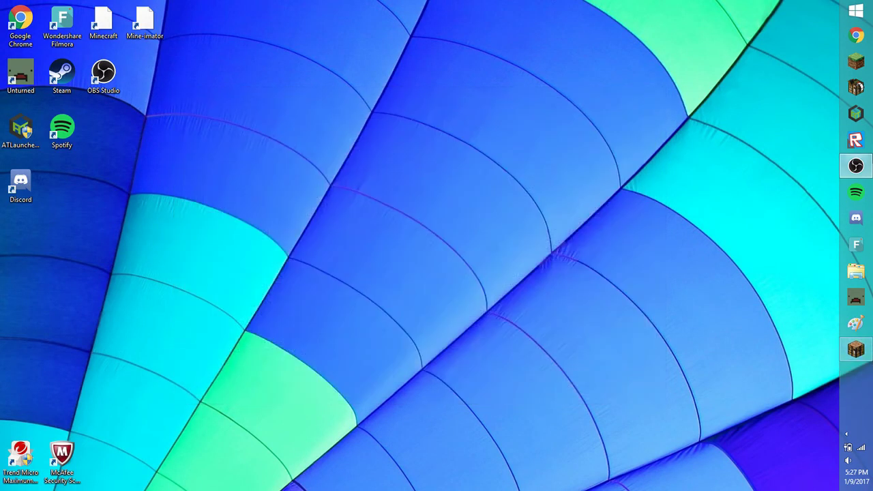
- Exit Steam running in the background, and bring up the OBS Studio window
click(846, 435)
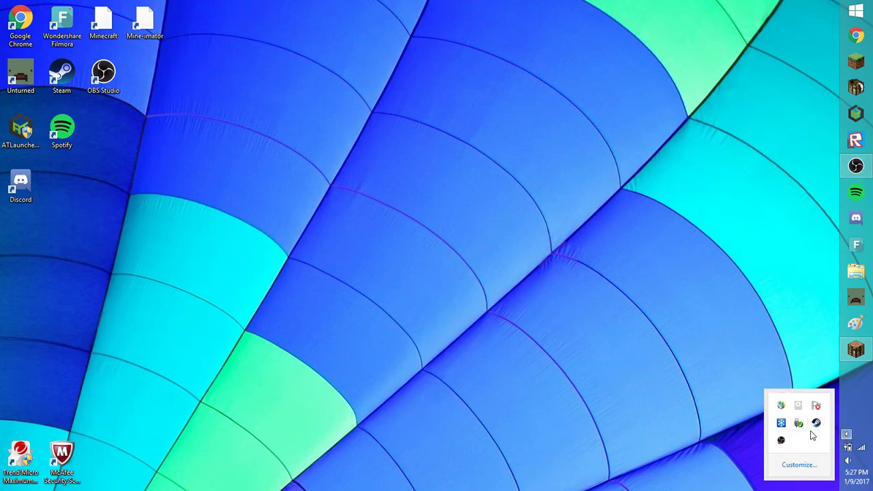
right_click(816, 423)
click(809, 411)
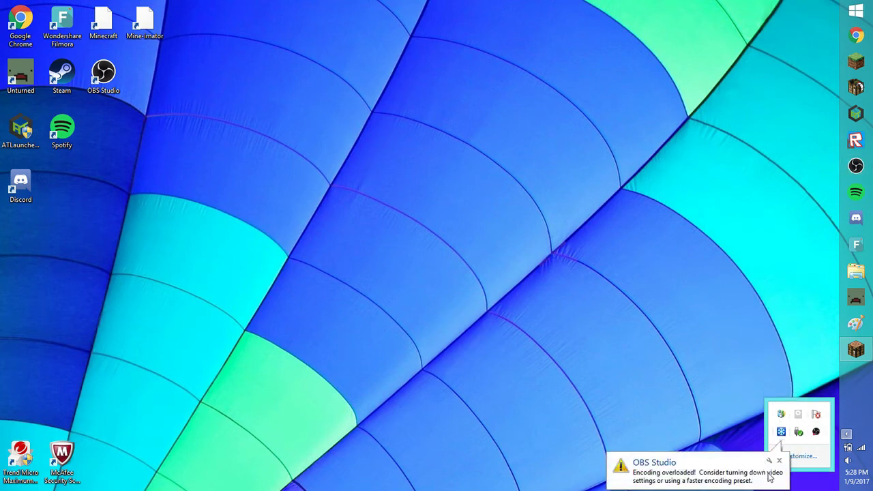
click(817, 430)
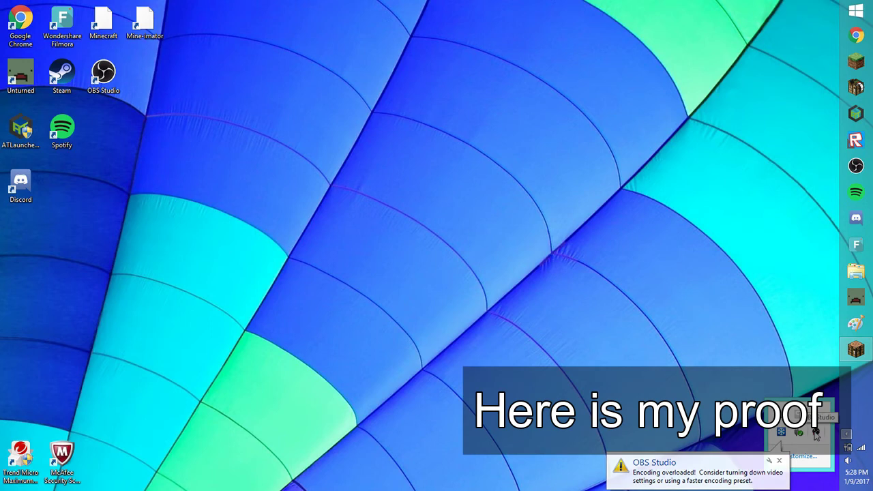
click(815, 434)
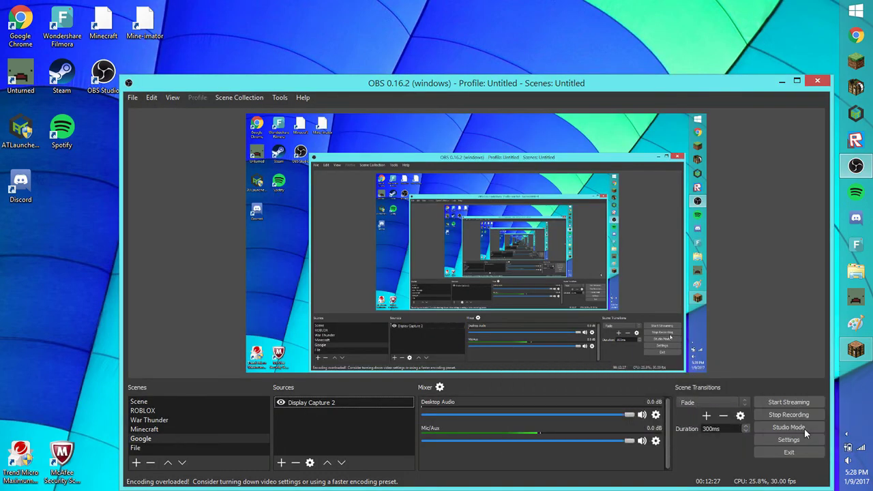